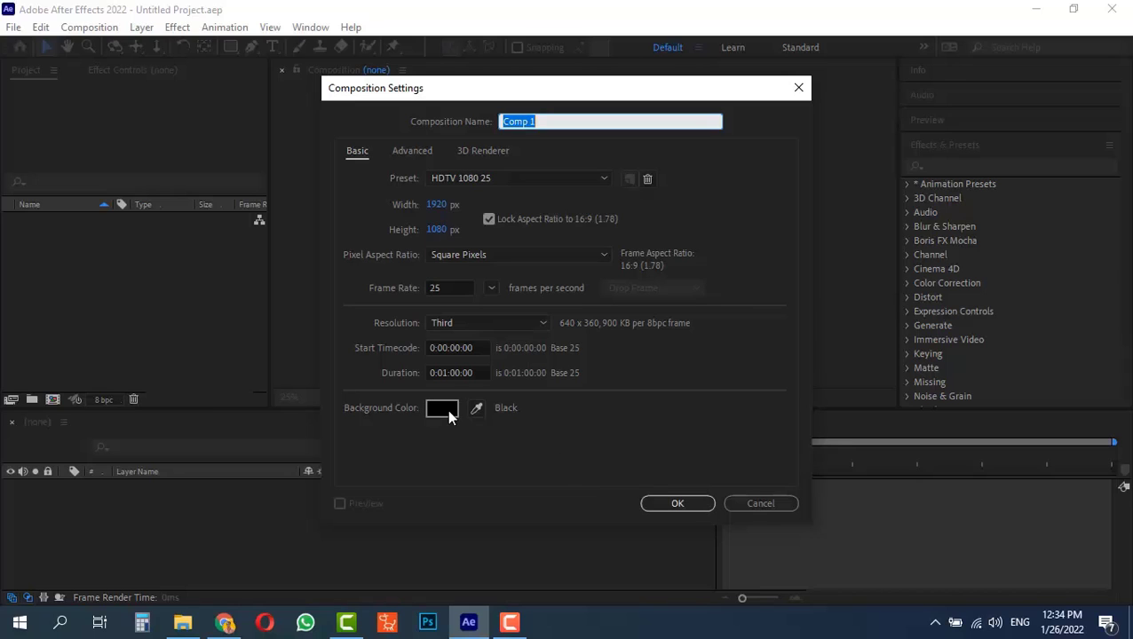
Create the 1920 x 1080, 25 fps composition and draw a closed four-point purple kite shape in it, centering its top point
{"action": "left_click", "coordinate": [677, 504]}
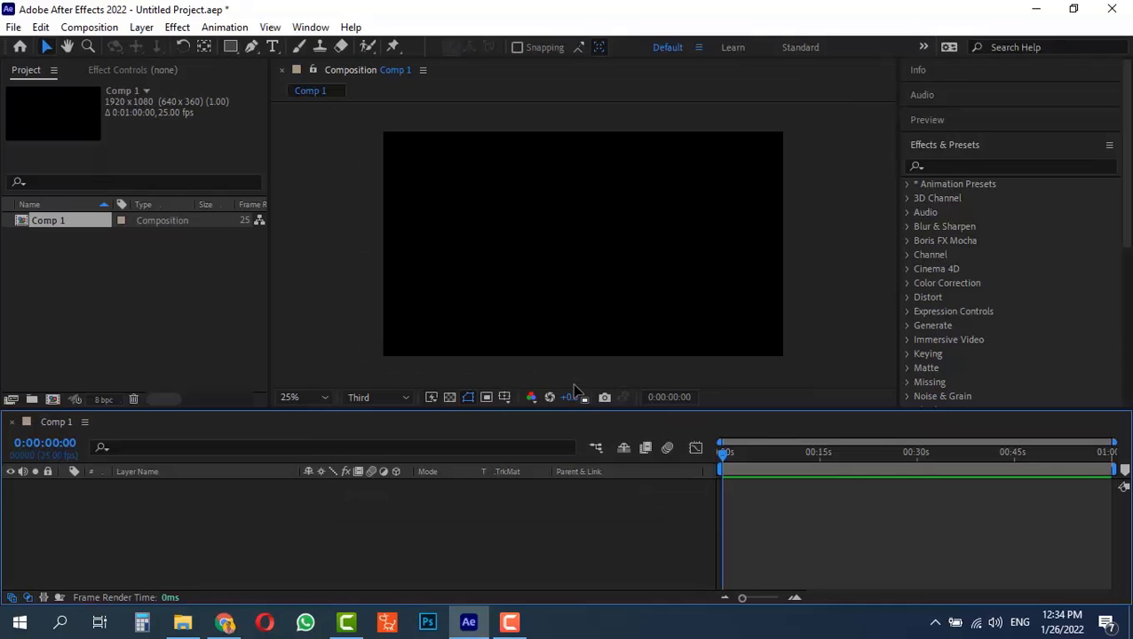
{"action": "left_click", "coordinate": [252, 47]}
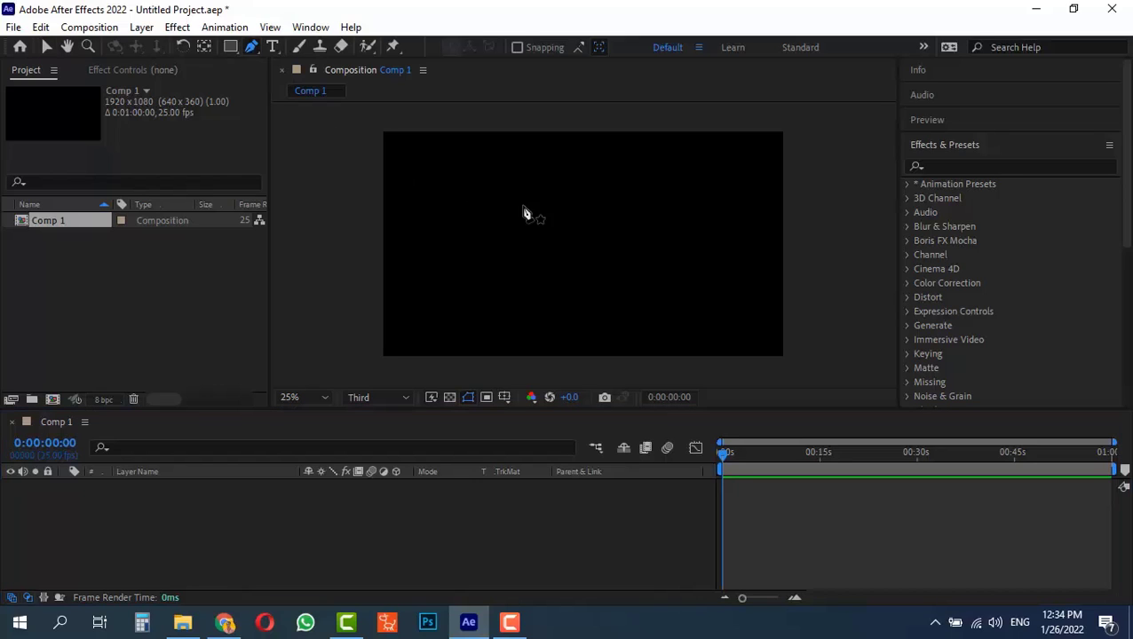
{"action": "left_click", "coordinate": [551, 166]}
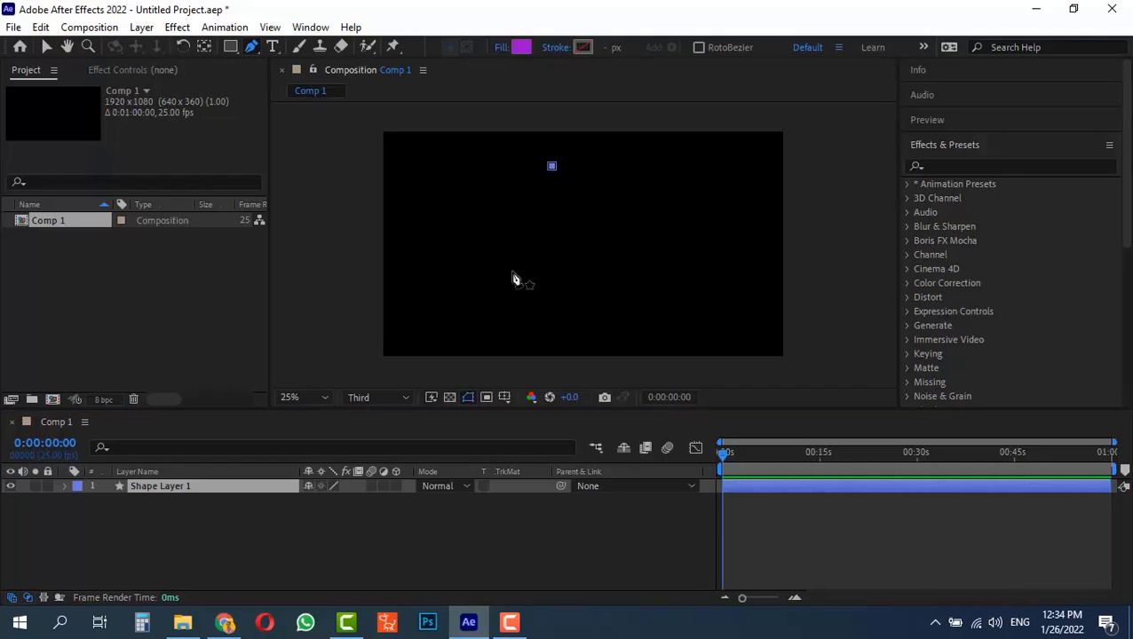
{"action": "left_click", "coordinate": [508, 283]}
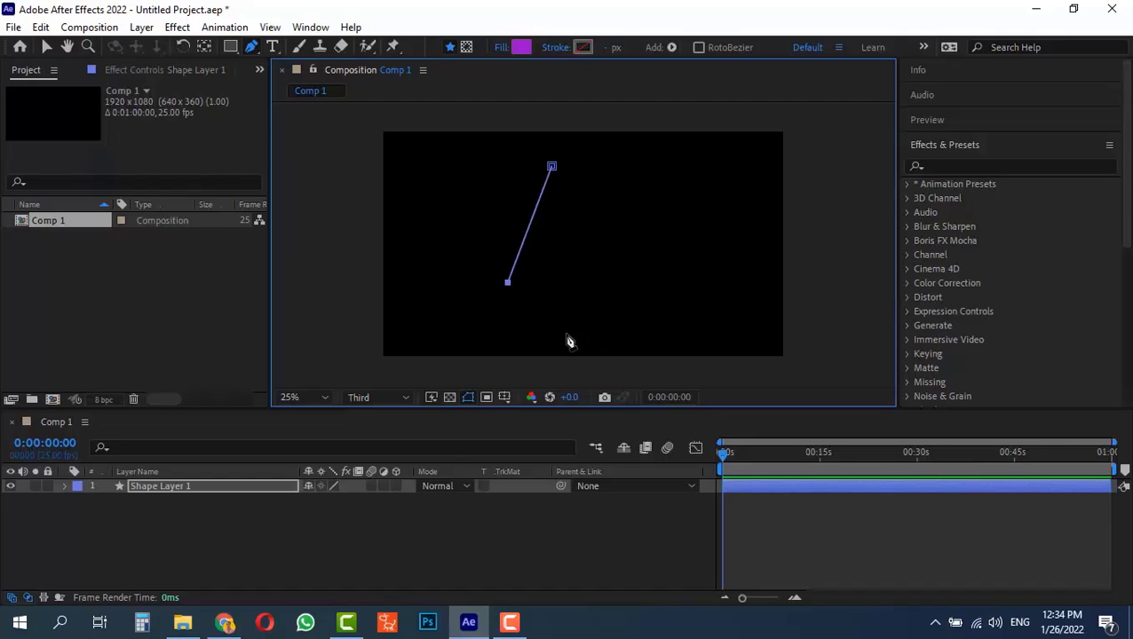
{"action": "left_click", "coordinate": [572, 335]}
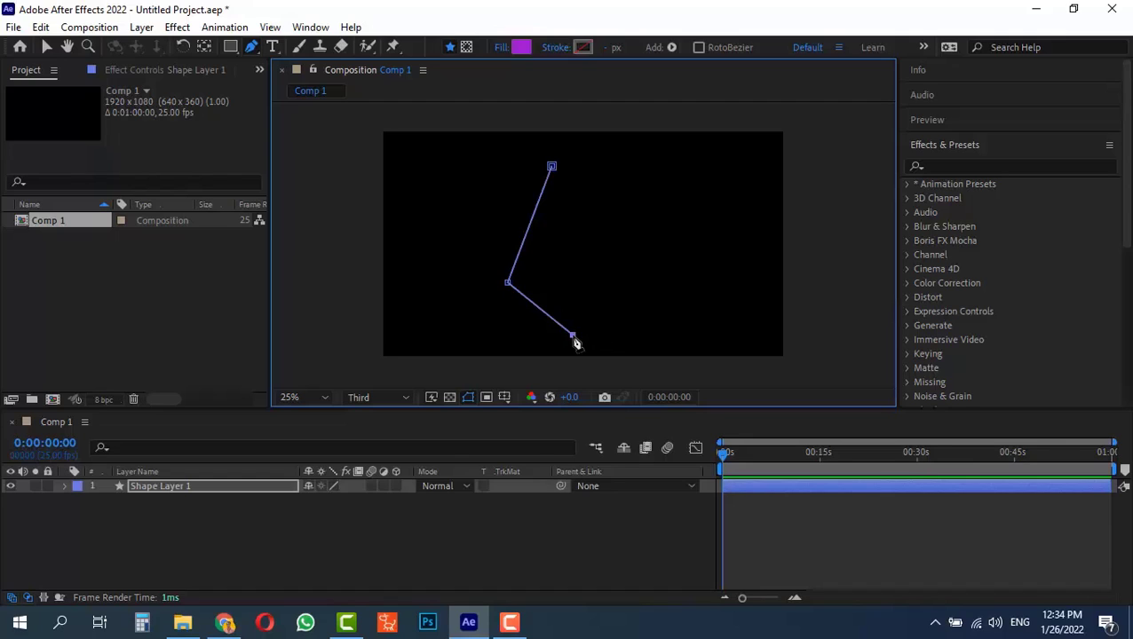
{"action": "left_click", "coordinate": [624, 280]}
{"action": "left_click", "coordinate": [554, 168]}
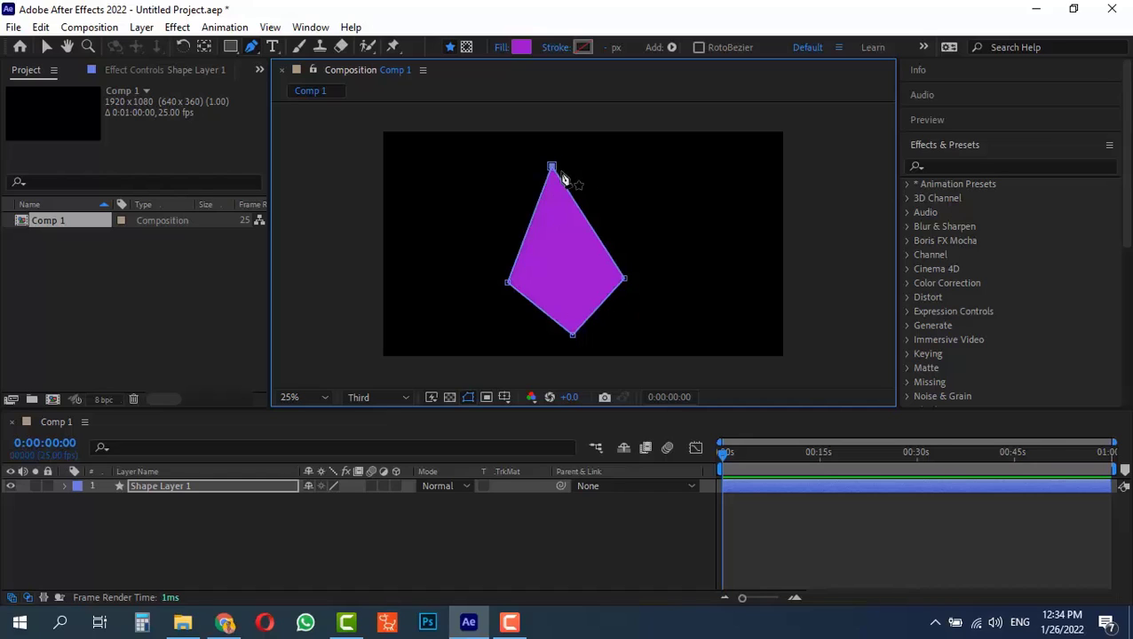
{"action": "left_click_drag", "start_coordinate": [553, 168], "coordinate": [571, 167]}
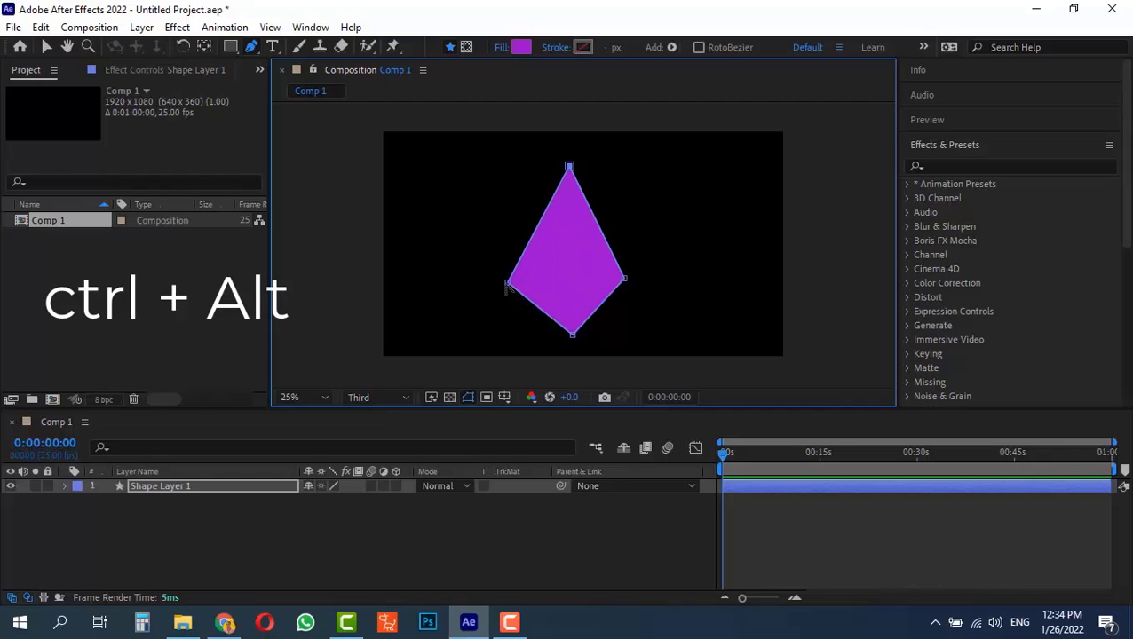
Curve the kite's two side points and its bottom point to form a teardrop with a sharp top
{"action": "left_click_drag", "start_coordinate": [508, 283], "coordinate": [508, 310]}
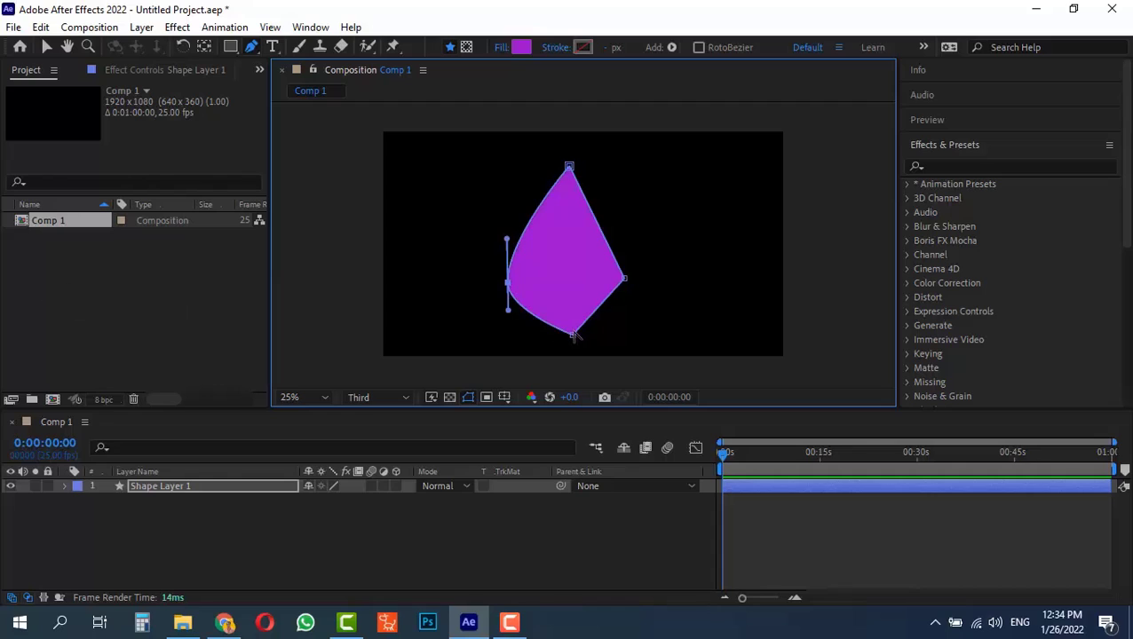
{"action": "left_click_drag", "start_coordinate": [574, 336], "coordinate": [598, 335]}
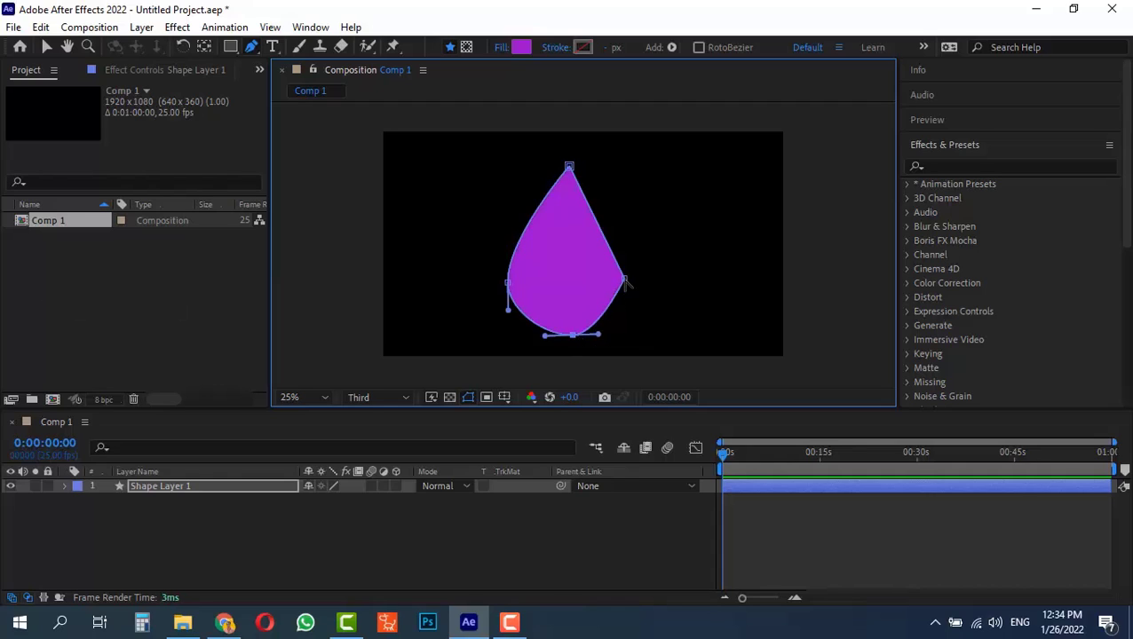
{"action": "left_click_drag", "start_coordinate": [625, 282], "coordinate": [539, 341]}
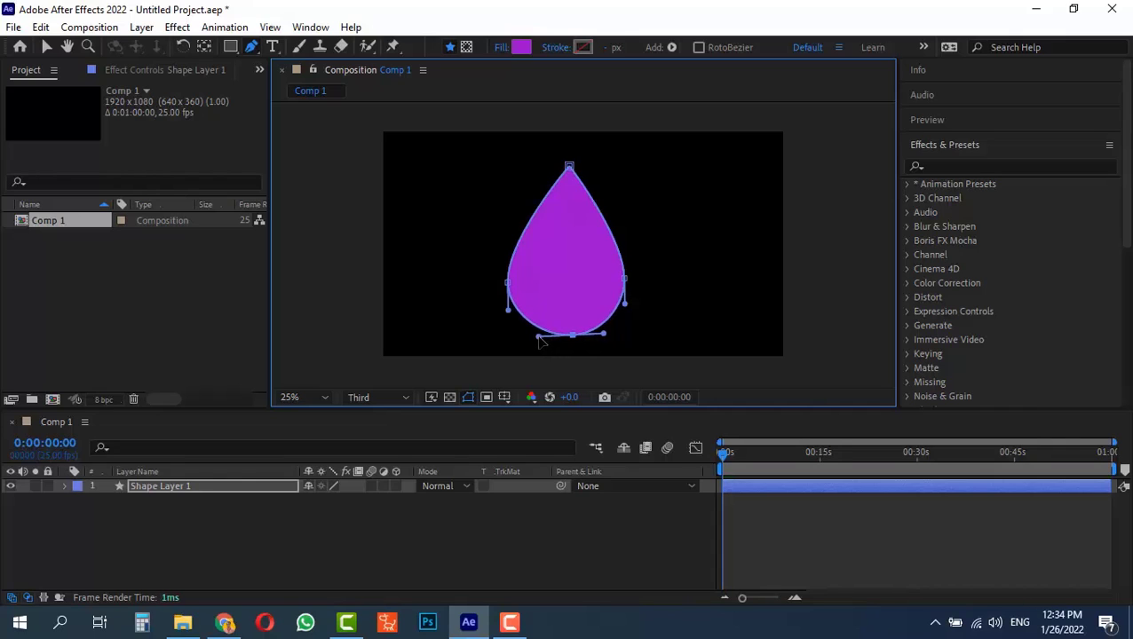
{"action": "key", "text": "v"}
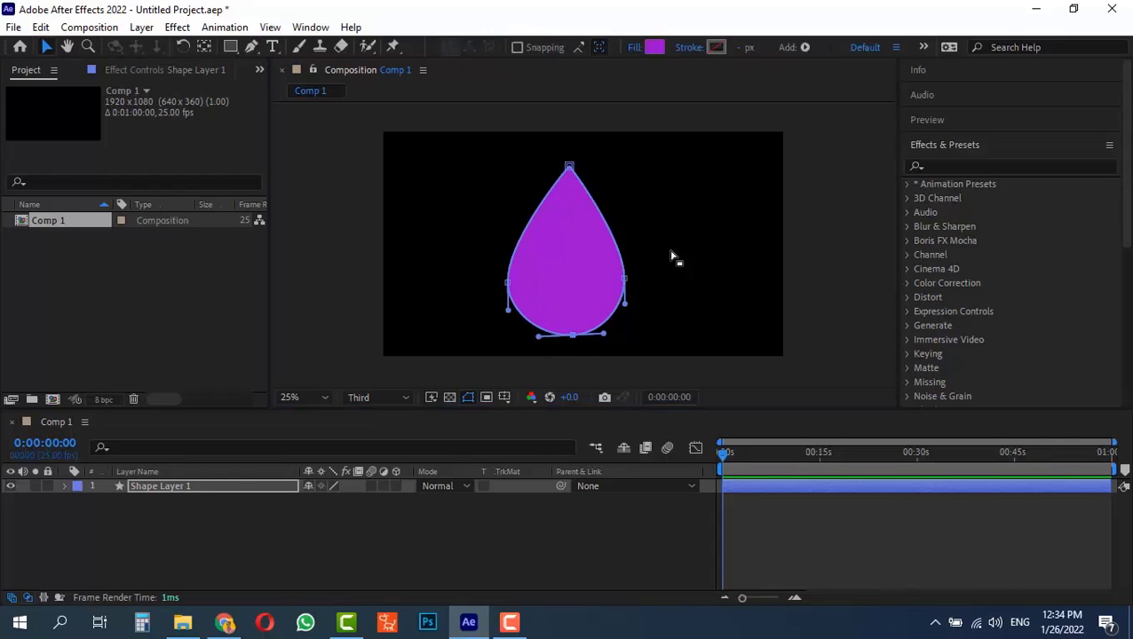
Find the Wave Warp effect by searching for "wave" and apply it to the teardrop shape
{"action": "left_click", "coordinate": [613, 249]}
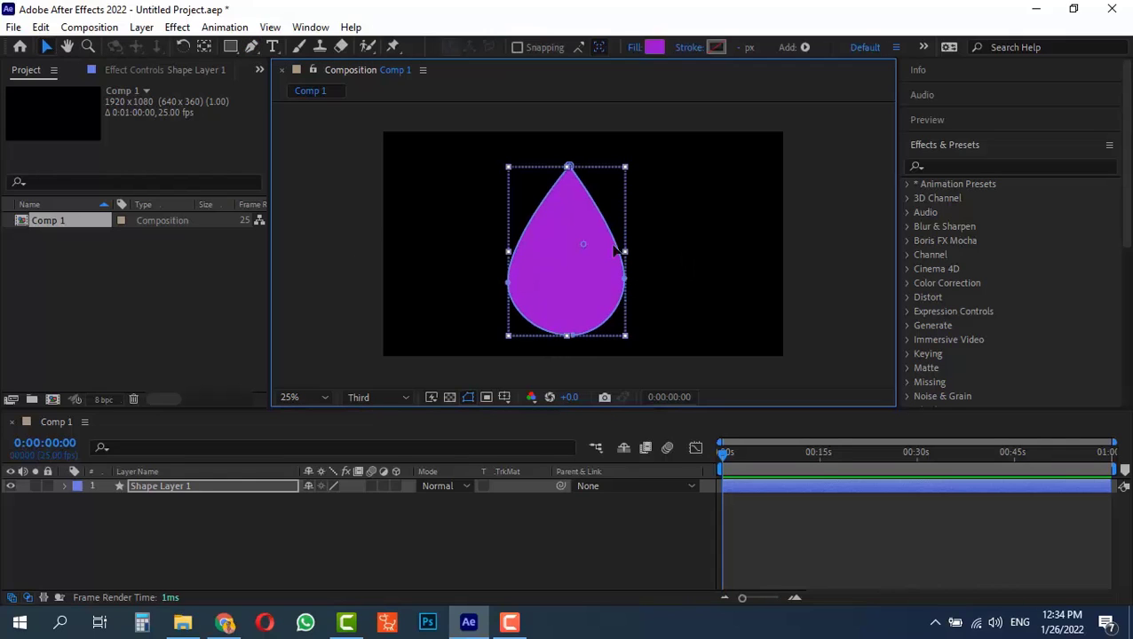
{"action": "left_click", "coordinate": [971, 146]}
{"action": "left_click", "coordinate": [971, 146]}
{"action": "left_click", "coordinate": [956, 165]}
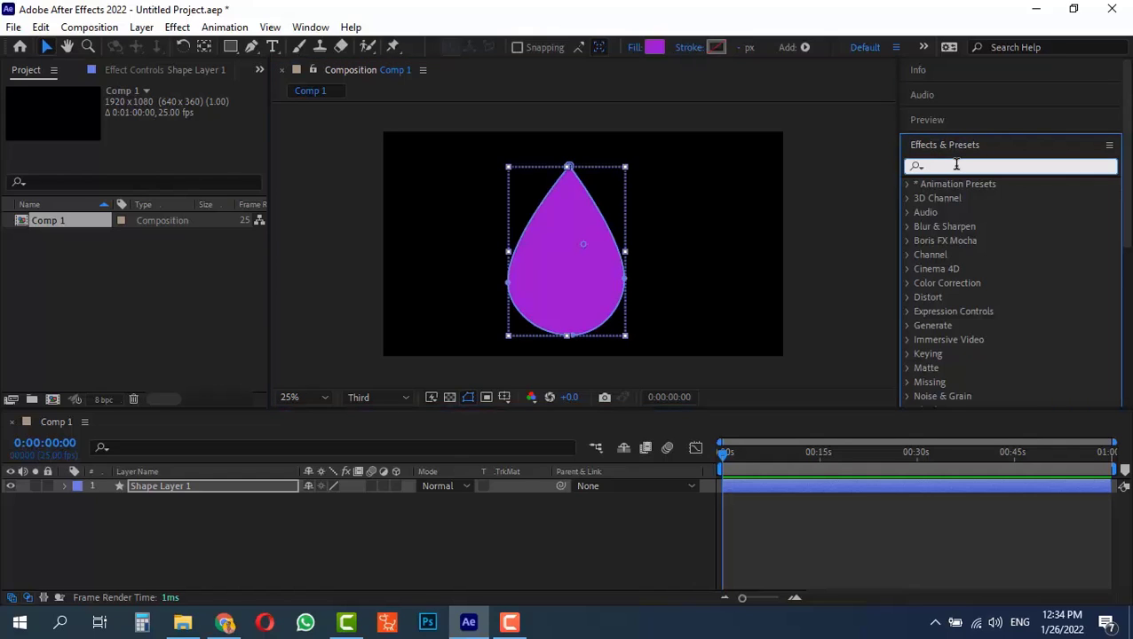
{"action": "type", "text": "wave"}
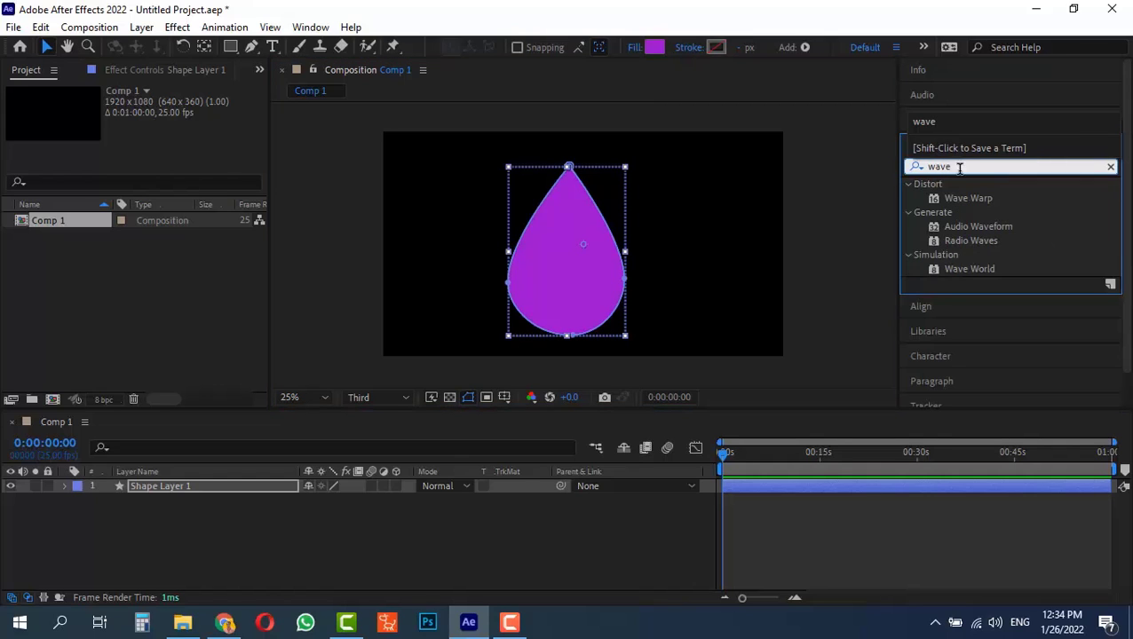
{"action": "left_click_drag", "start_coordinate": [970, 198], "coordinate": [579, 249]}
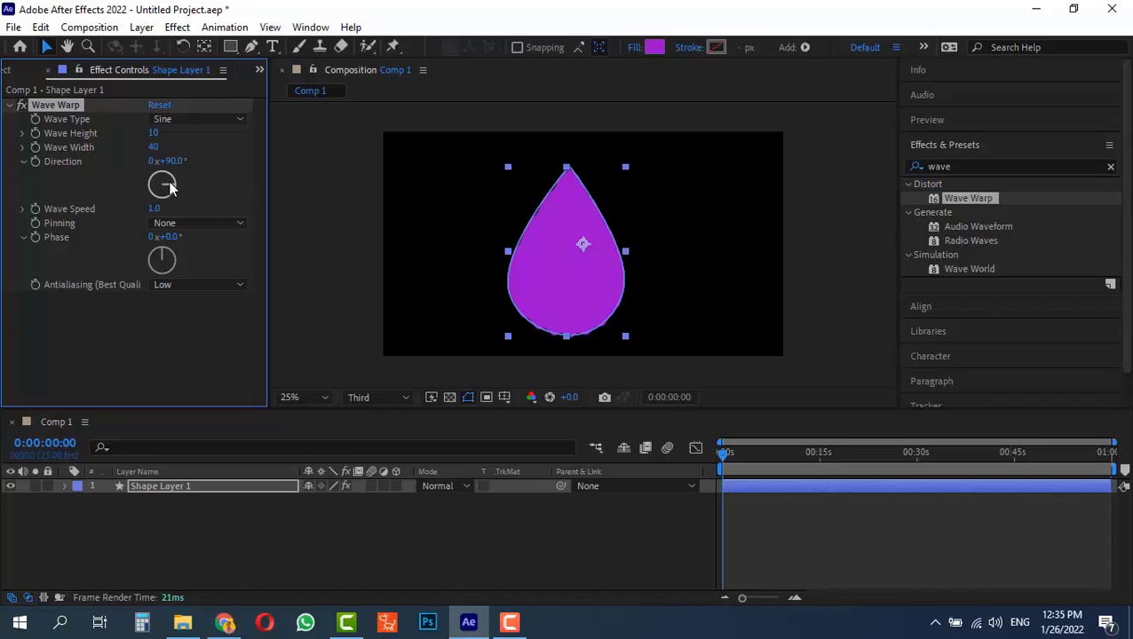
Set the Wave Warp direction to 0° and wave width to 150, and scrub through the animation to check it
{"action": "type", "text": "0"}
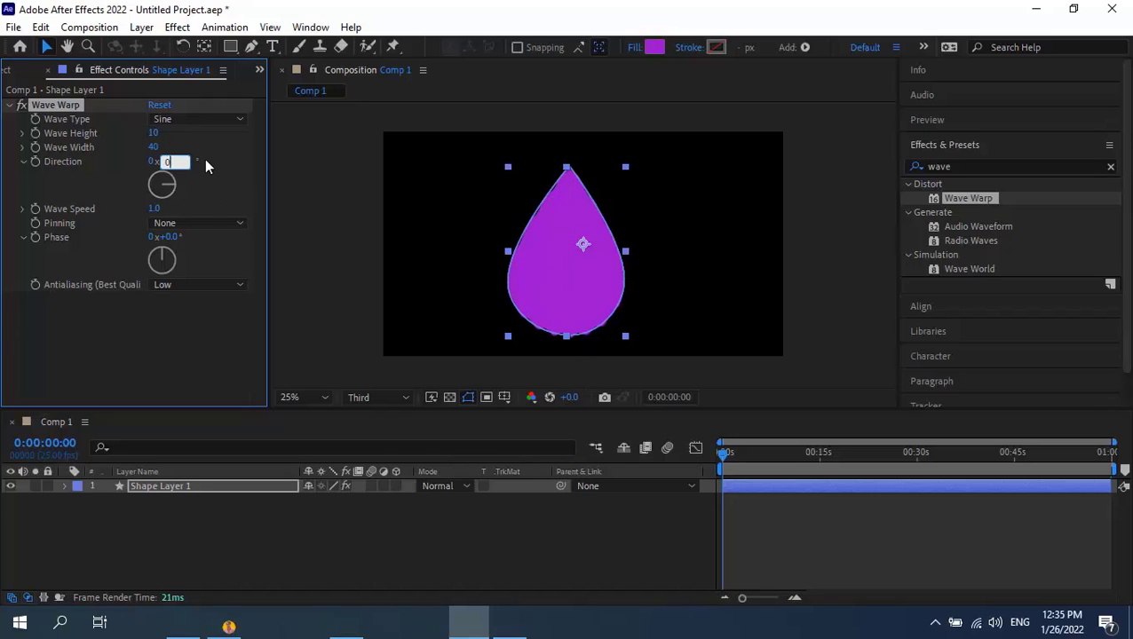
{"action": "key", "text": "Return"}
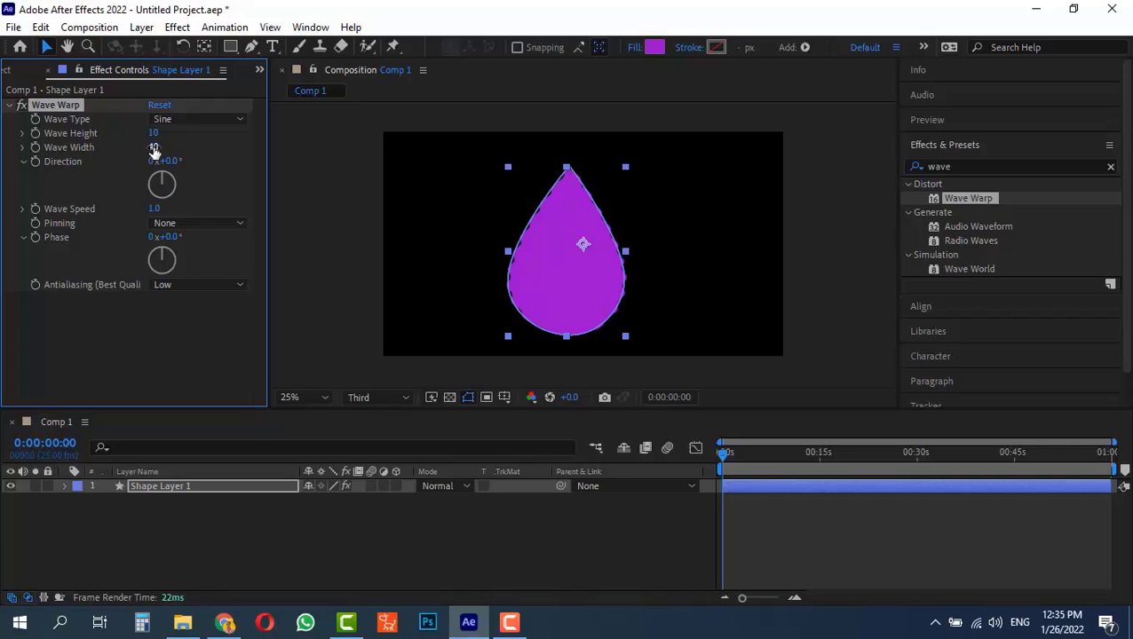
{"action": "left_click_drag", "start_coordinate": [154, 149], "coordinate": [273, 163]}
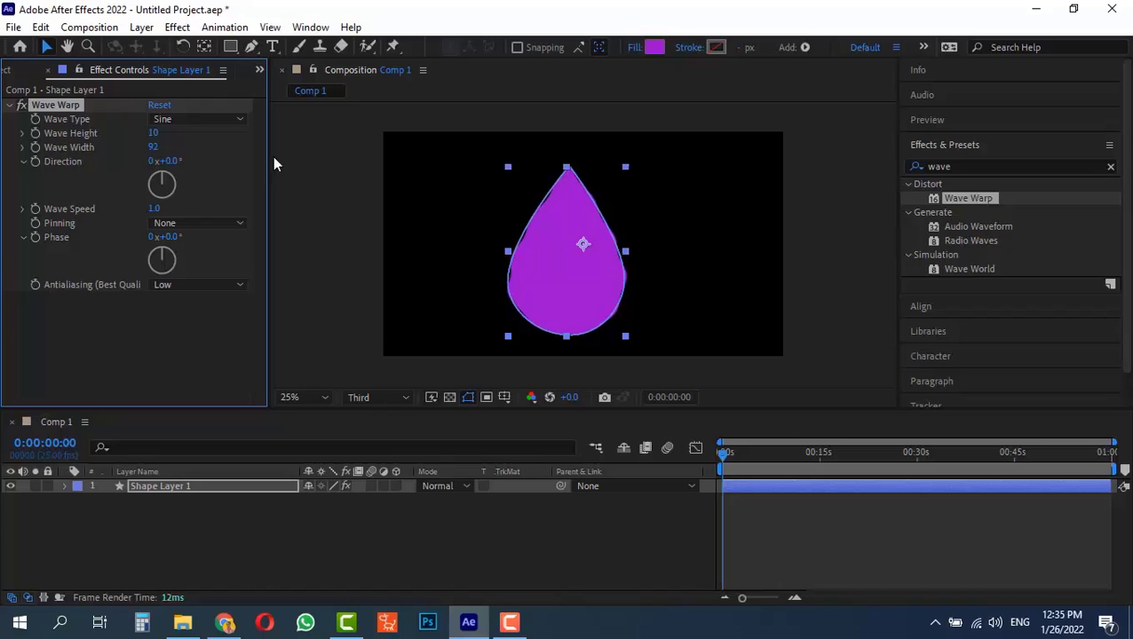
{"action": "left_click_drag", "start_coordinate": [150, 148], "coordinate": [252, 151]}
{"action": "left_click", "coordinate": [156, 149]}
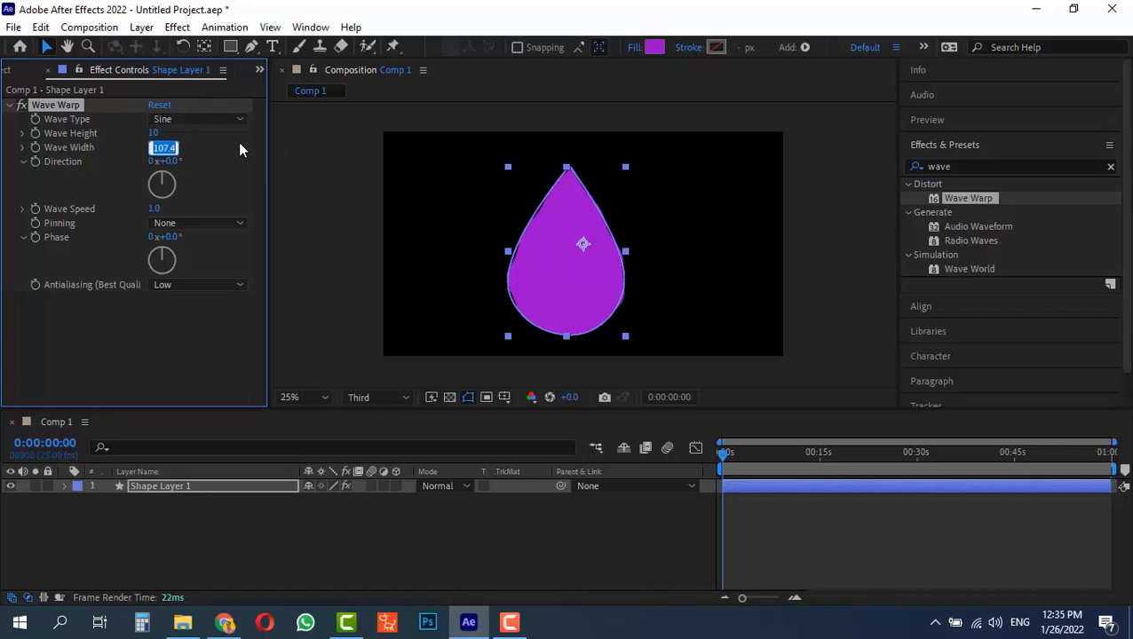
{"action": "type", "text": "150"}
{"action": "key", "text": "Return"}
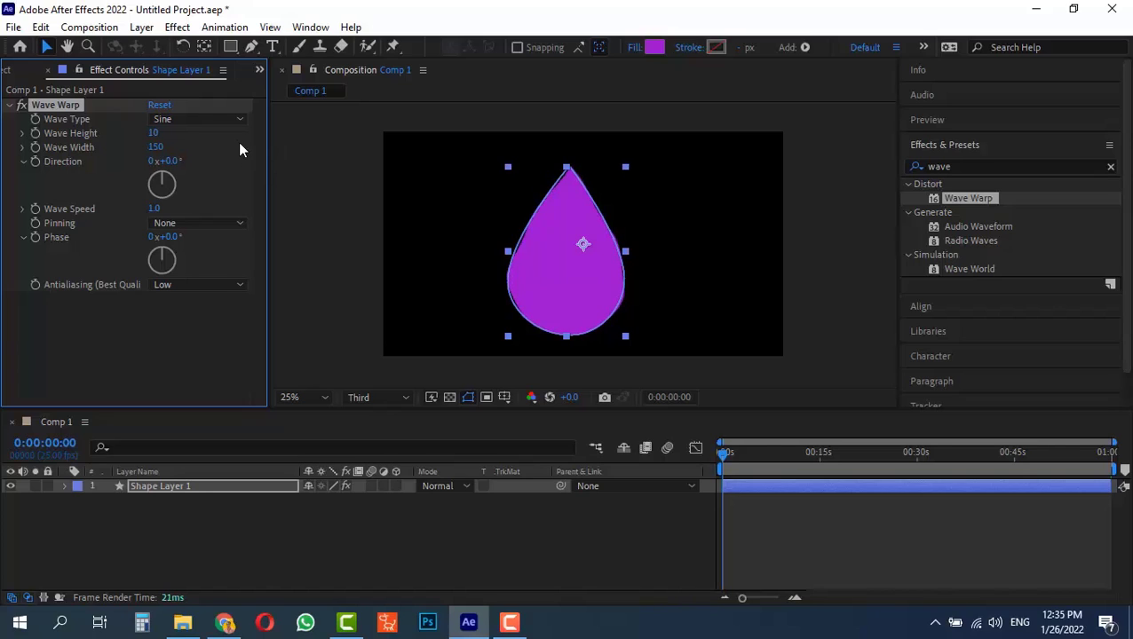
{"action": "left_click", "coordinate": [742, 442]}
{"action": "left_click_drag", "start_coordinate": [807, 454], "coordinate": [733, 454]}
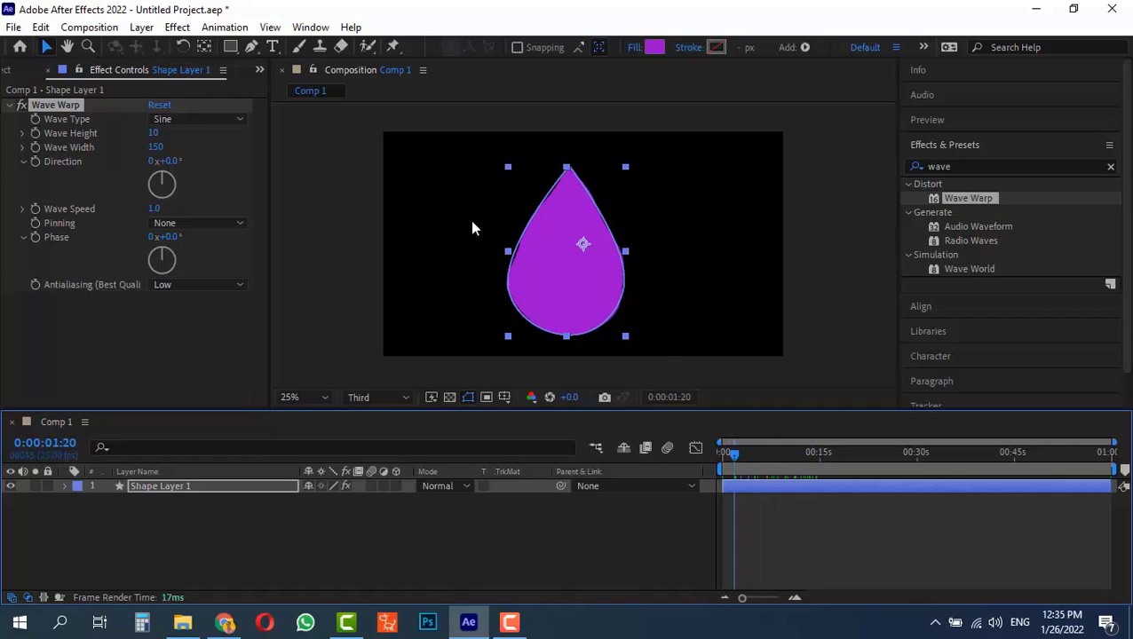
Set the Wave Warp height to 20 and preview the animation
{"action": "mouse_move", "coordinate": [152, 135]}
{"action": "left_mouse_down"}
{"action": "mouse_move", "coordinate": [178, 138]}
{"action": "mouse_move", "coordinate": [151, 135]}
{"action": "left_mouse_up"}
{"action": "left_click", "coordinate": [153, 135]}
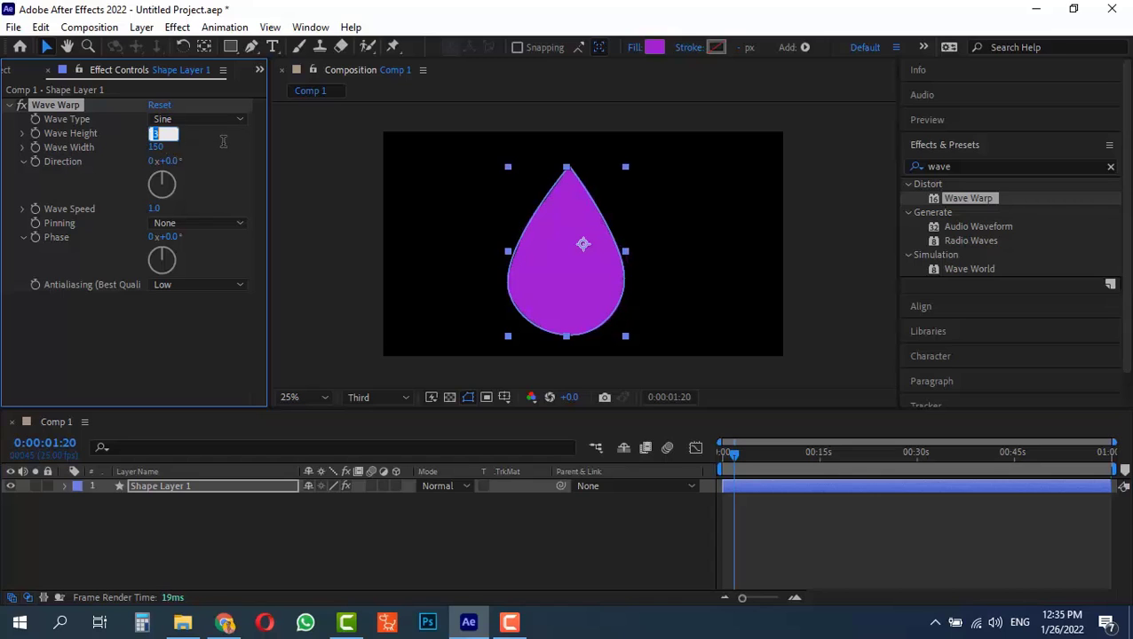
{"action": "type", "text": "20"}
{"action": "key", "text": "Return"}
{"action": "key", "text": "space"}
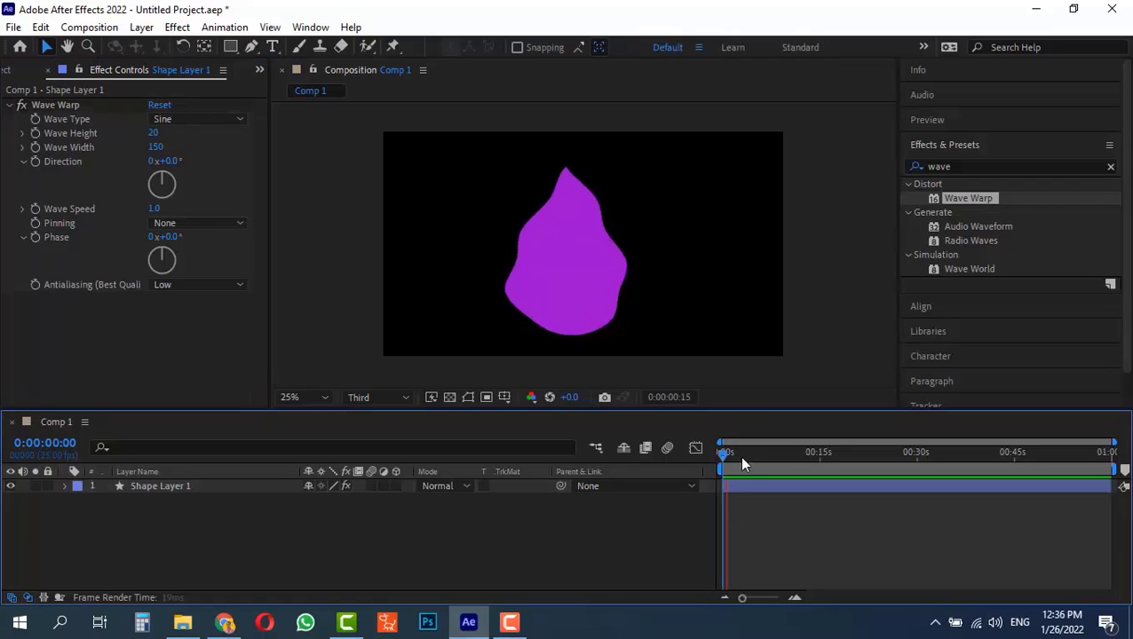
Set the Wave Warp speed to 2 and return the playhead to the first frame
{"action": "left_click", "coordinate": [153, 208]}
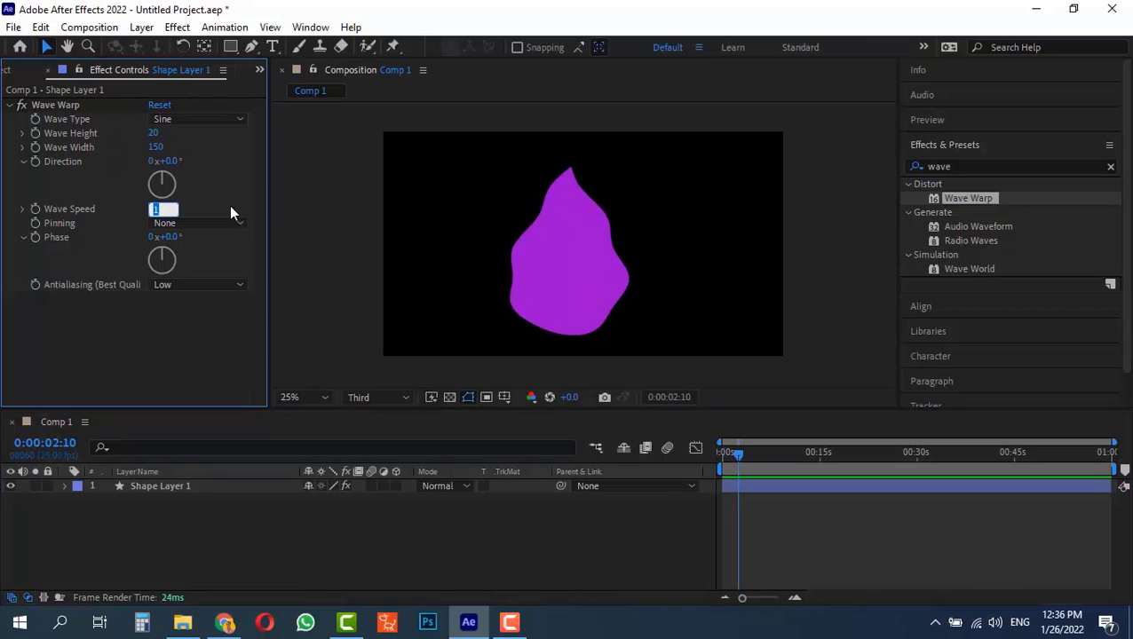
{"action": "type", "text": "2"}
{"action": "key", "text": "Return"}
{"action": "left_click_drag", "start_coordinate": [738, 453], "coordinate": [209, 478]}
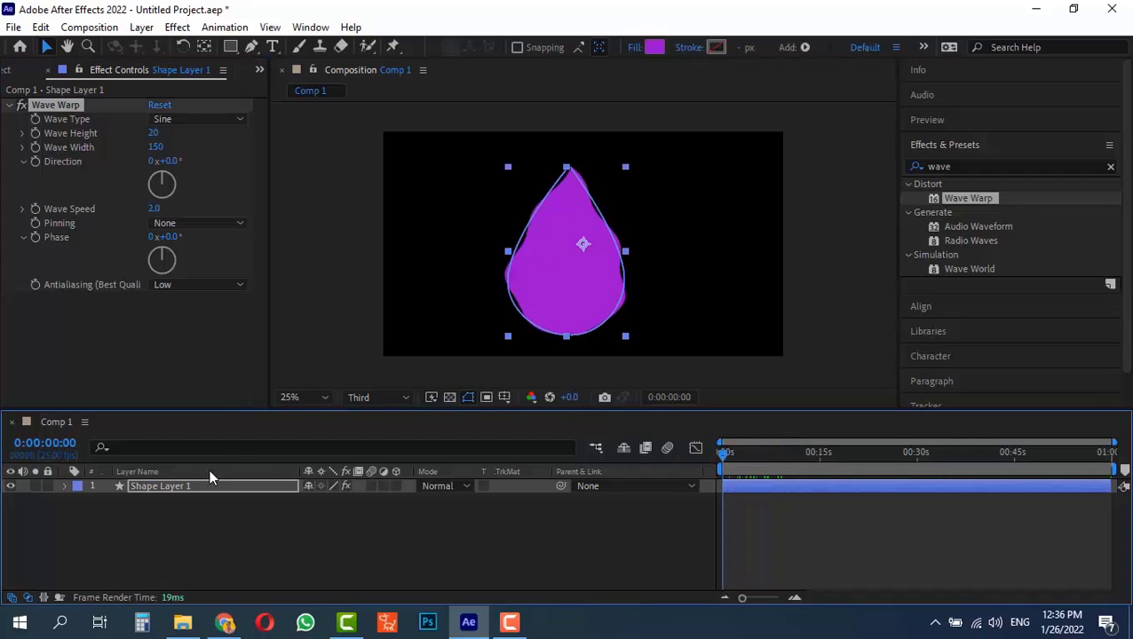
Duplicate Shape Layer 1 and move the copy's two side points inward to make a narrower drop
{"action": "left_click", "coordinate": [167, 488]}
{"action": "key", "text": "ctrl+d"}
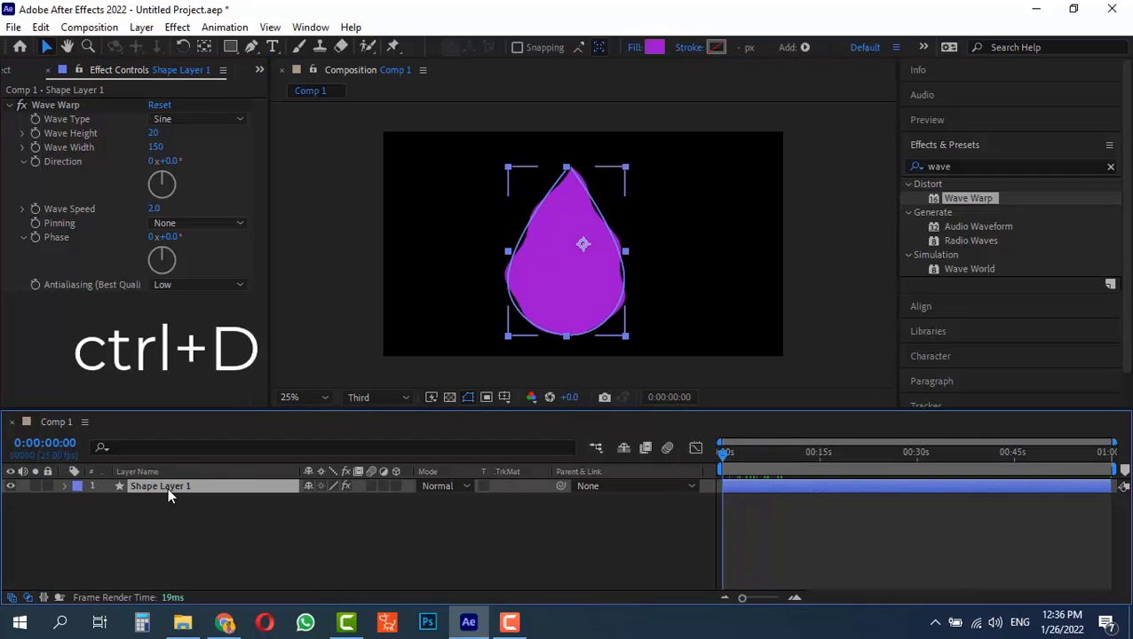
{"action": "left_click", "coordinate": [251, 46]}
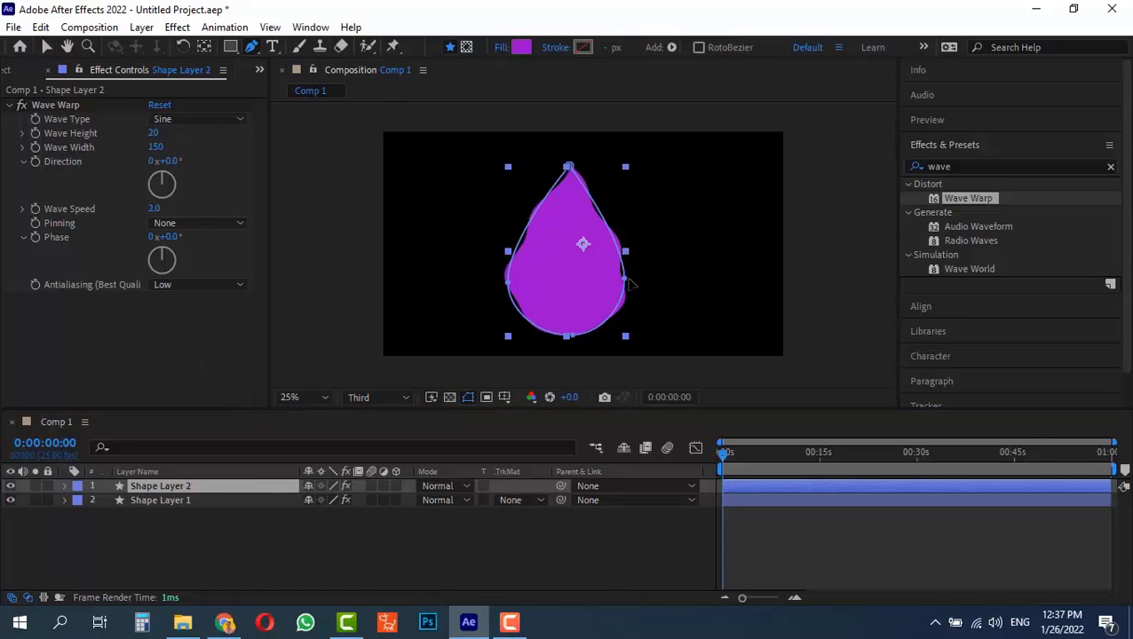
{"action": "left_click_drag", "start_coordinate": [623, 281], "coordinate": [592, 276]}
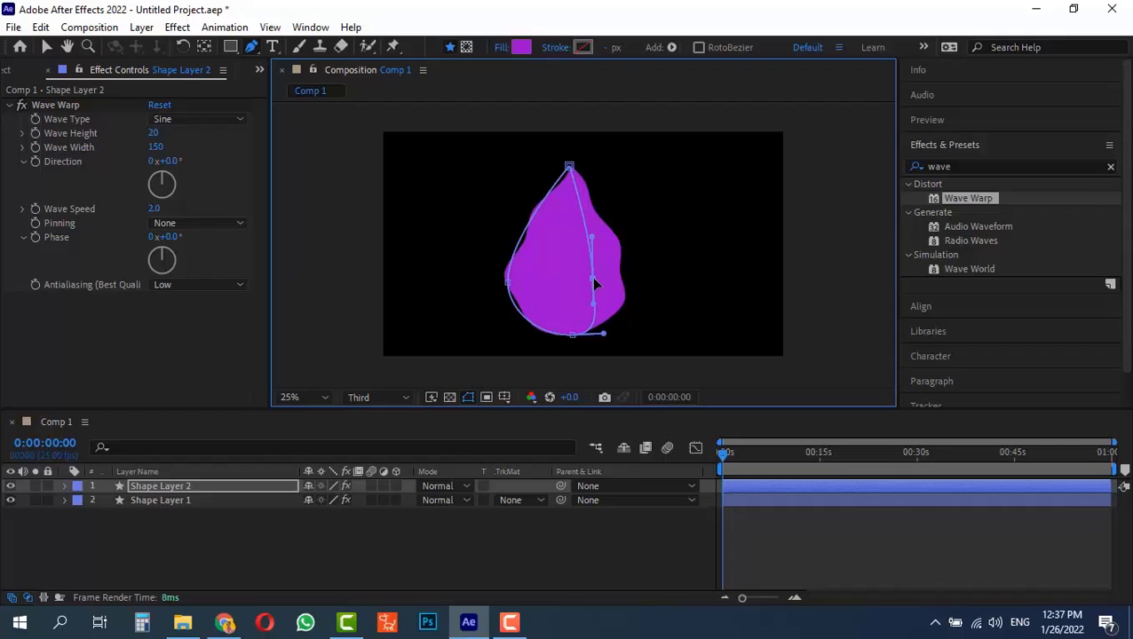
{"action": "left_click_drag", "start_coordinate": [508, 283], "coordinate": [542, 280]}
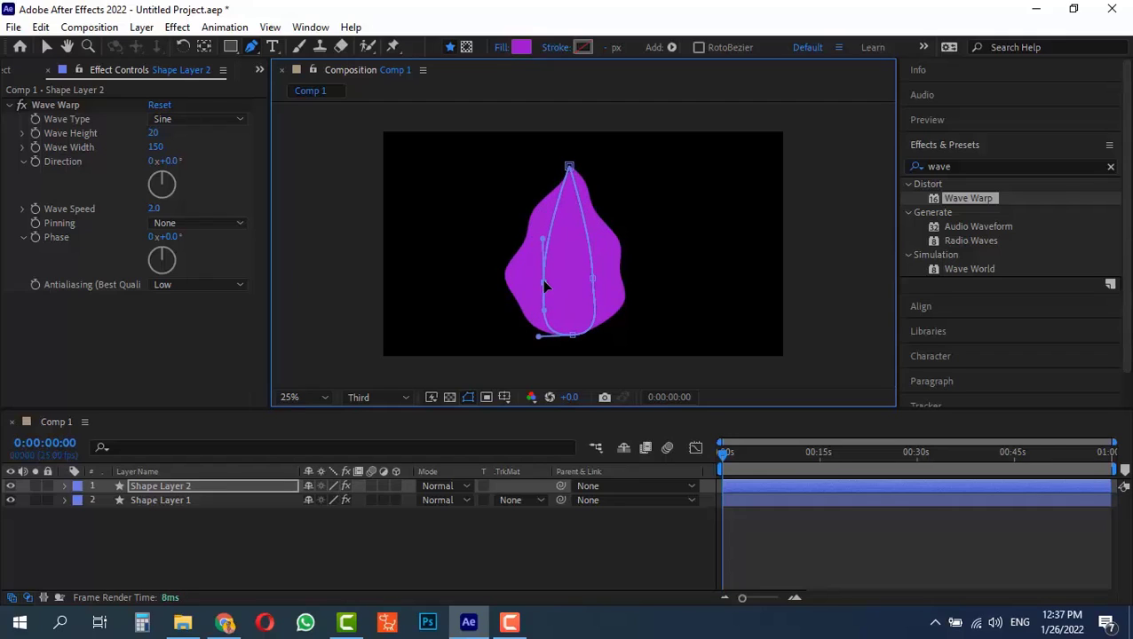
{"action": "left_click", "coordinate": [594, 279]}
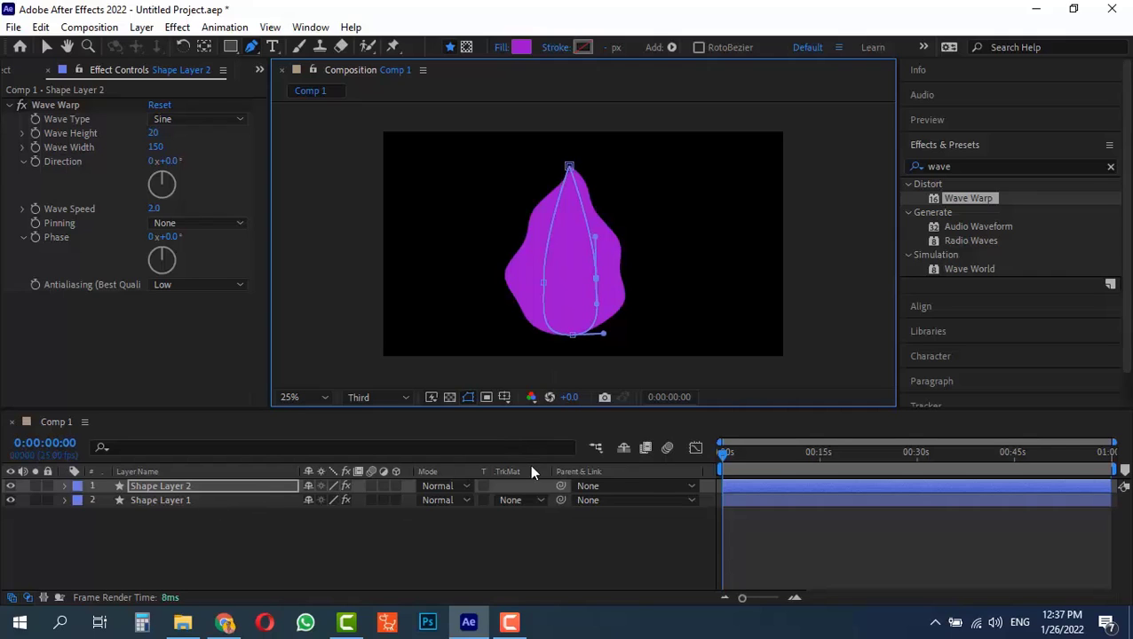
Set Shape Layer 1's track matte to Alpha Matte "Shape Layer 2" and preview the animation
{"action": "left_click", "coordinate": [519, 499]}
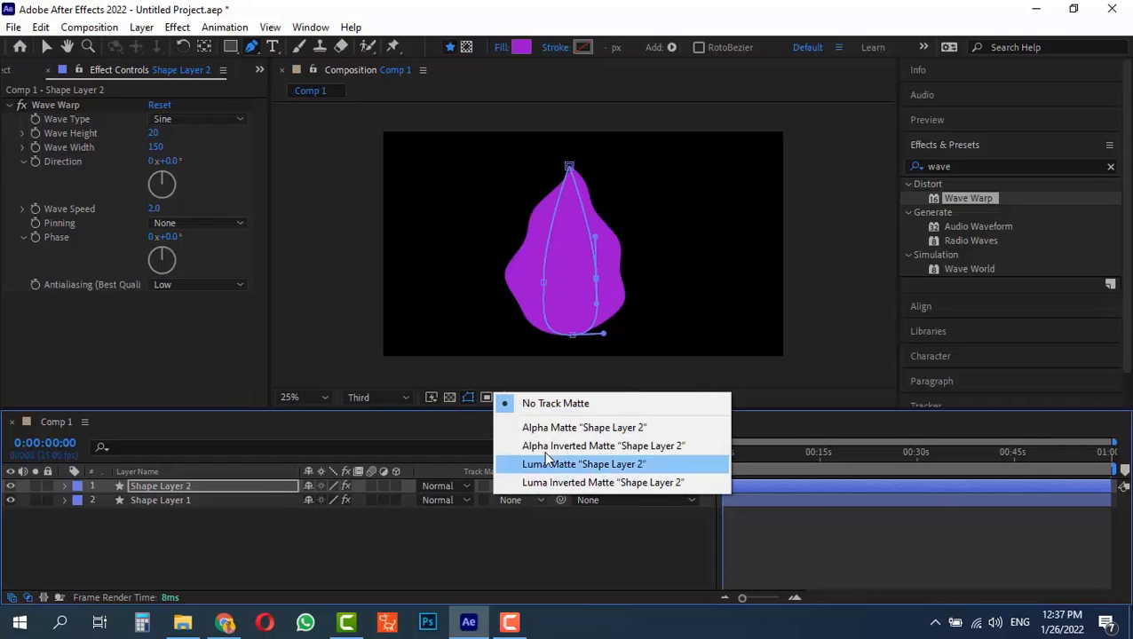
{"action": "left_click", "coordinate": [555, 429]}
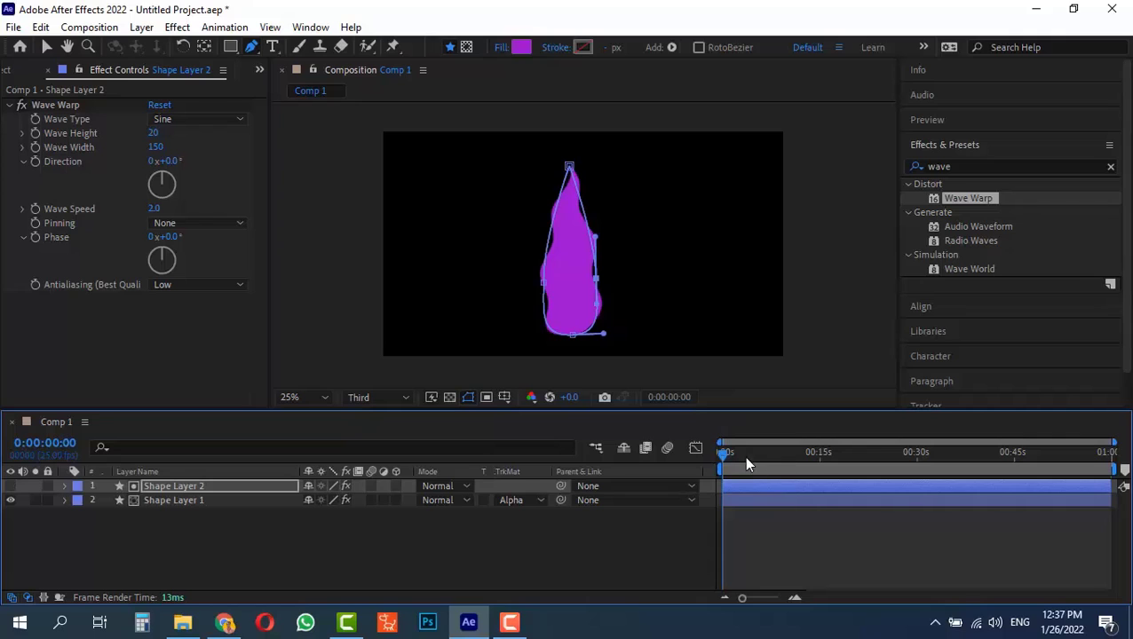
{"action": "key", "text": "space"}
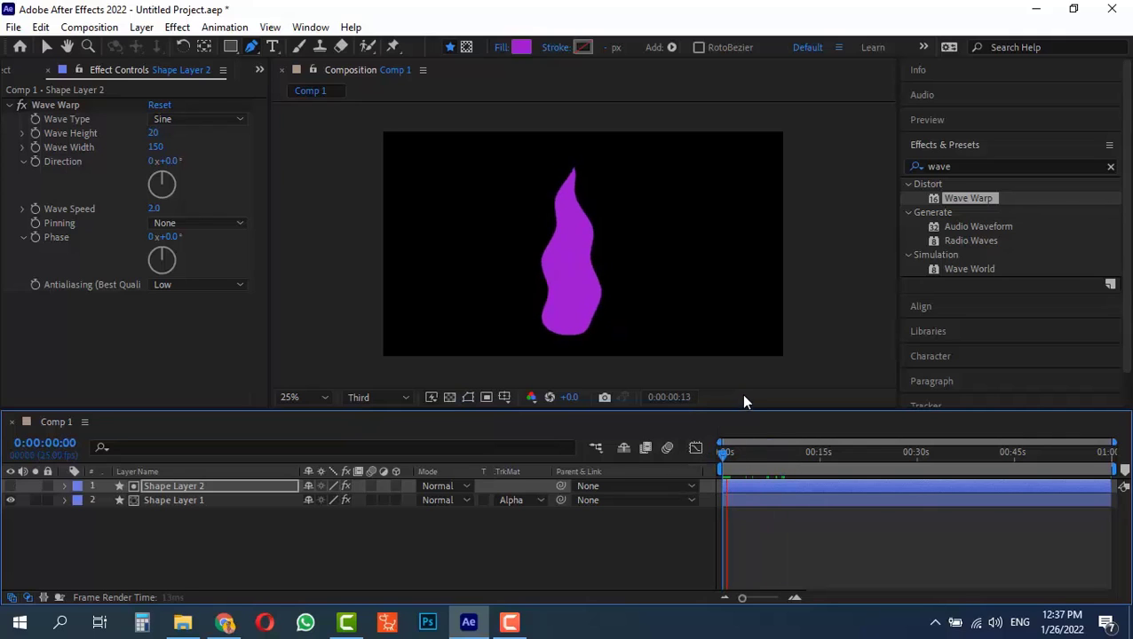
{"action": "key", "text": "space"}
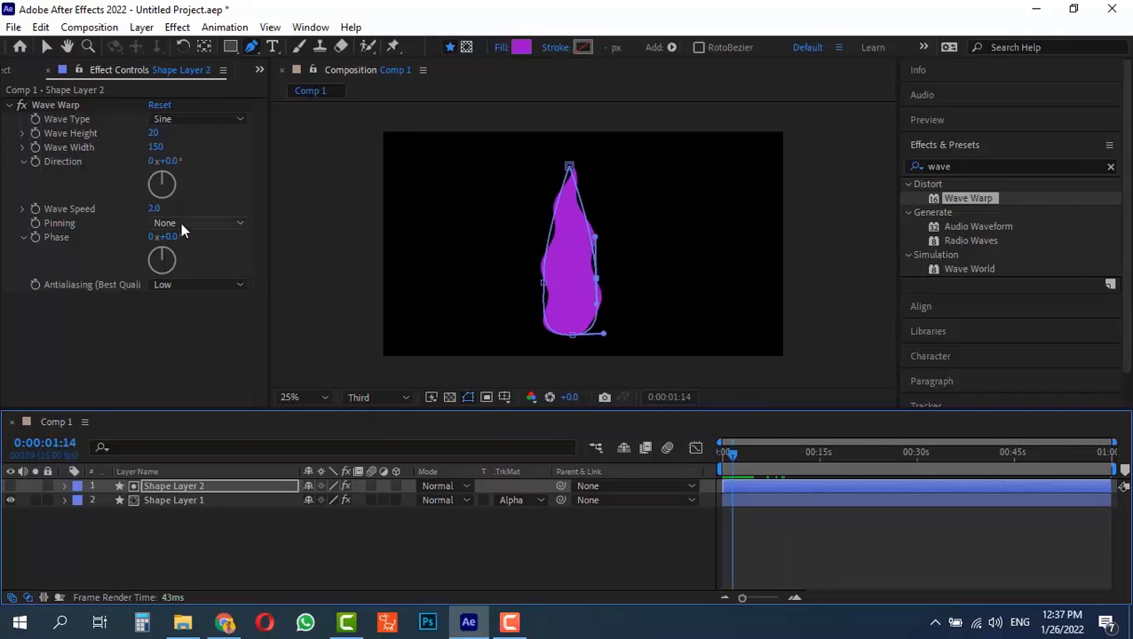
Set the Wave Warp pinning on Shape Layer 2 to Bottom Edge and preview from the first frame
{"action": "left_click", "coordinate": [180, 222]}
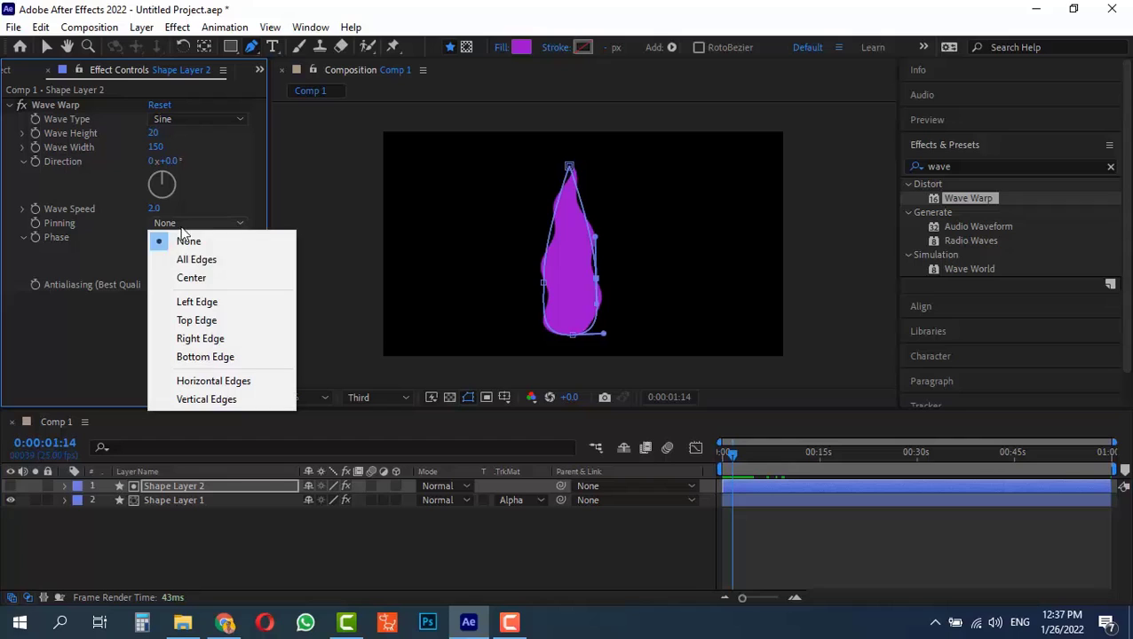
{"action": "left_click", "coordinate": [235, 358]}
{"action": "left_click_drag", "start_coordinate": [738, 458], "coordinate": [681, 447]}
{"action": "key", "text": "space"}
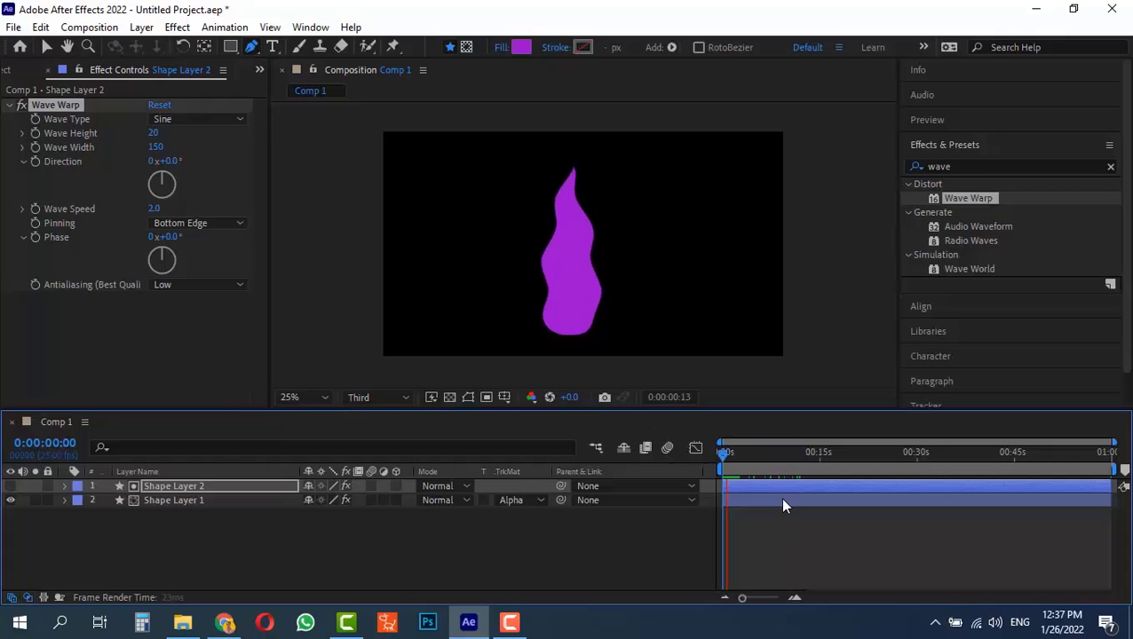
Move Shape Layers 1 and 2 down to the frame's lower edge, then duplicate both and place the copies lower left as a side flame
{"action": "key", "text": "space"}
{"action": "key", "text": "v"}
{"action": "left_click", "coordinate": [317, 559]}
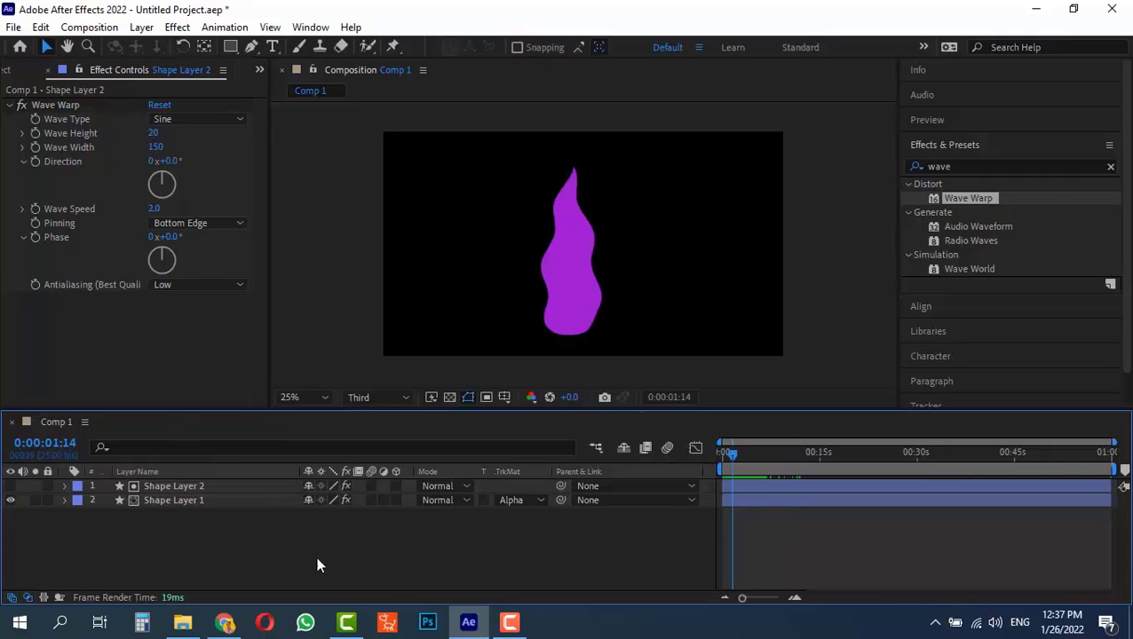
{"action": "left_click", "coordinate": [195, 501]}
{"action": "left_click", "coordinate": [192, 486], "text": "shift"}
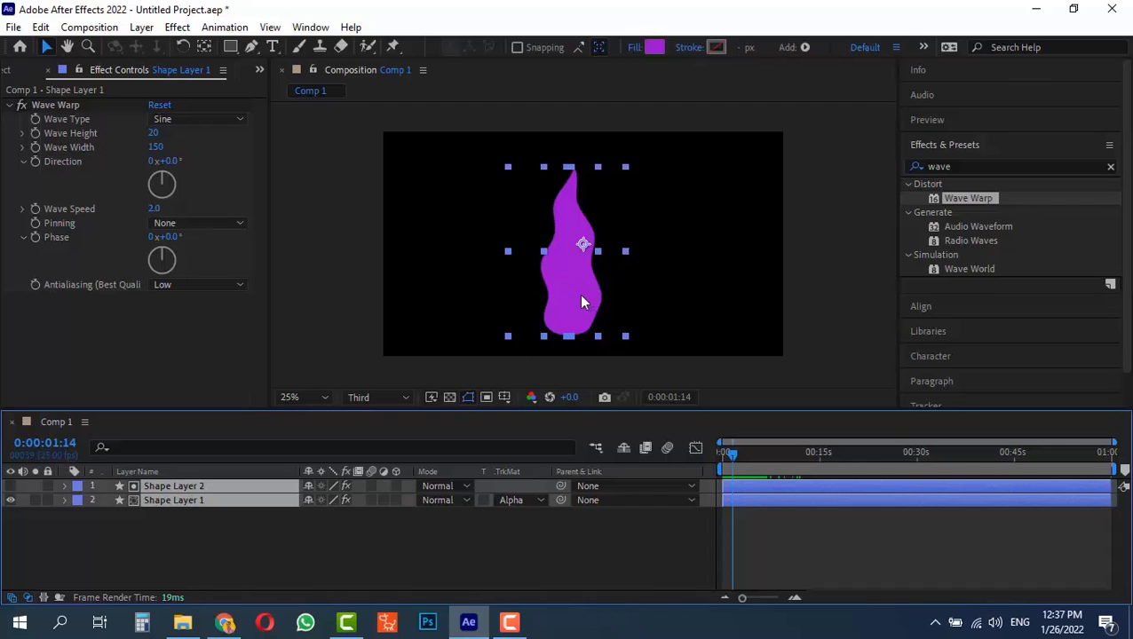
{"action": "left_click_drag", "start_coordinate": [581, 296], "coordinate": [567, 323]}
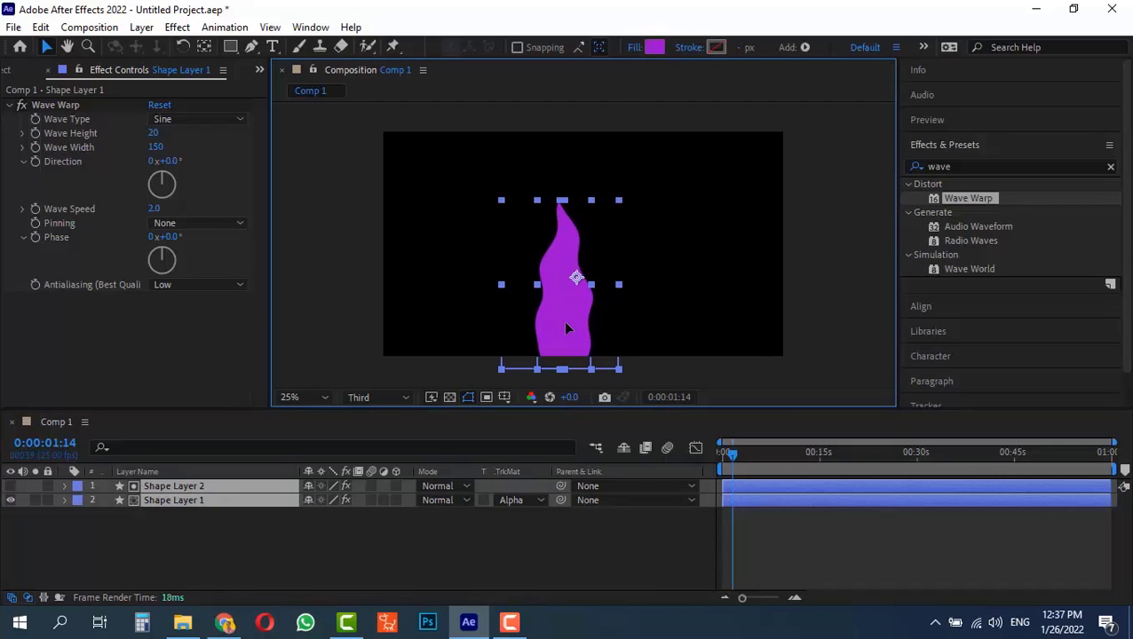
{"action": "key", "text": "ctrl+d"}
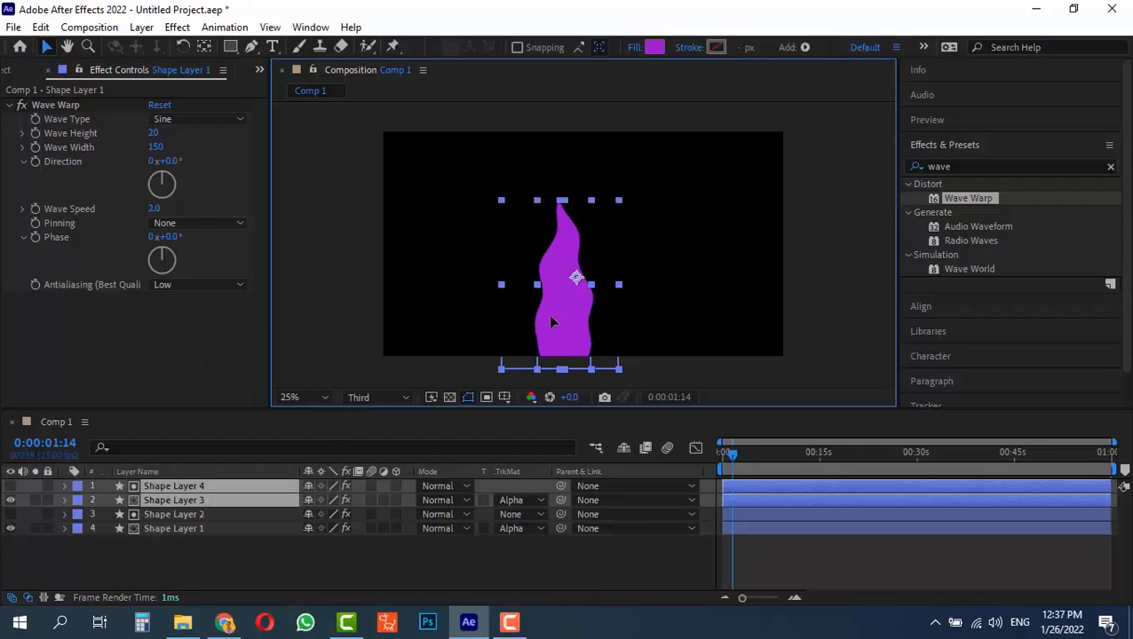
{"action": "left_click_drag", "start_coordinate": [551, 319], "coordinate": [525, 379]}
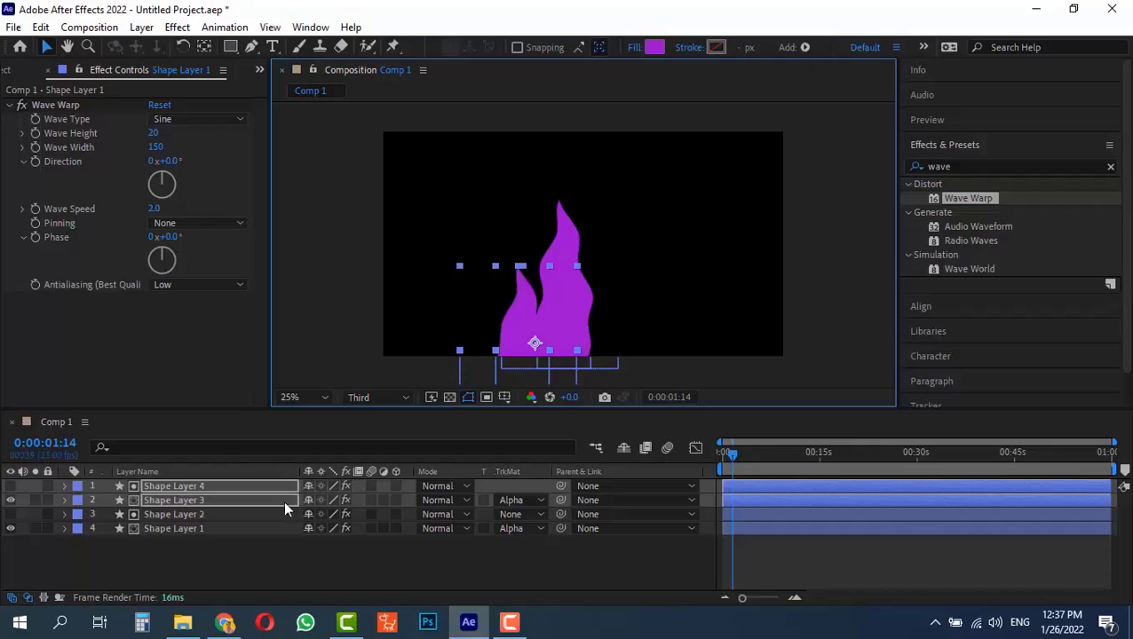
Reshape the path of Shape Layer 4 by moving its tip slightly left and pulling its side curve handles inward
{"action": "left_click", "coordinate": [215, 539]}
{"action": "left_click", "coordinate": [211, 487]}
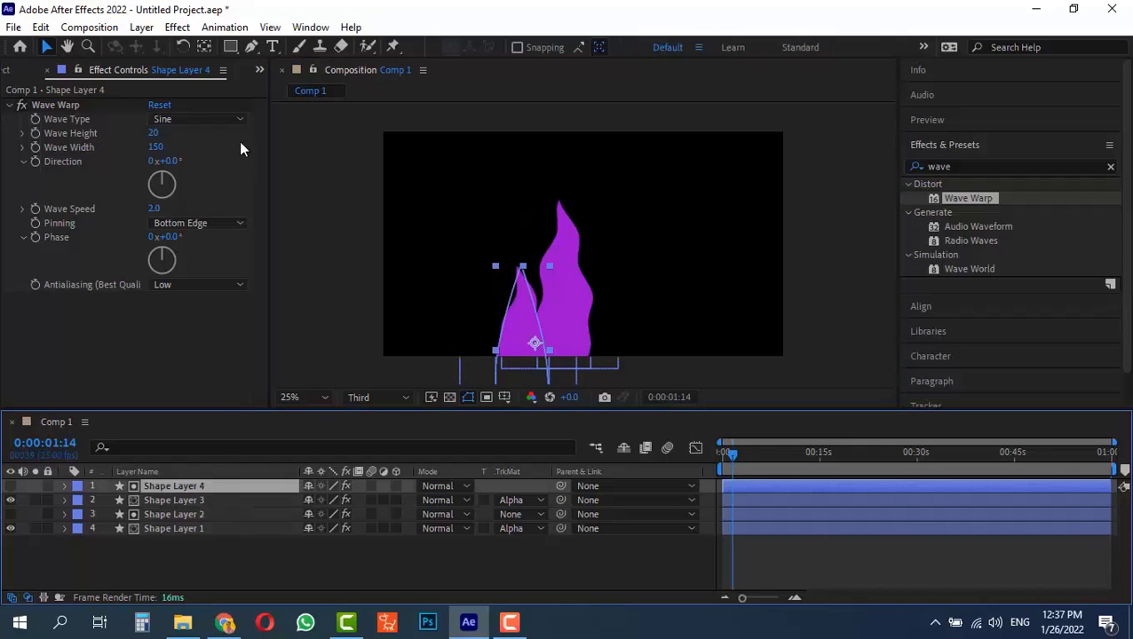
{"action": "left_click", "coordinate": [251, 46]}
{"action": "left_click_drag", "start_coordinate": [522, 267], "coordinate": [511, 270]}
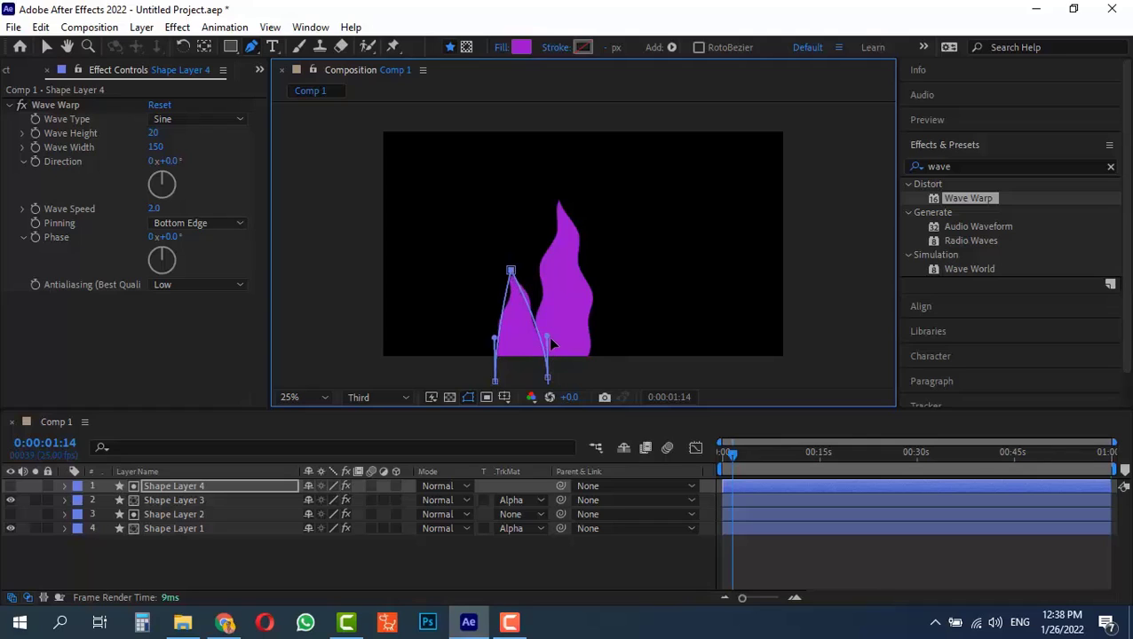
{"action": "left_click_drag", "start_coordinate": [547, 337], "coordinate": [504, 341]}
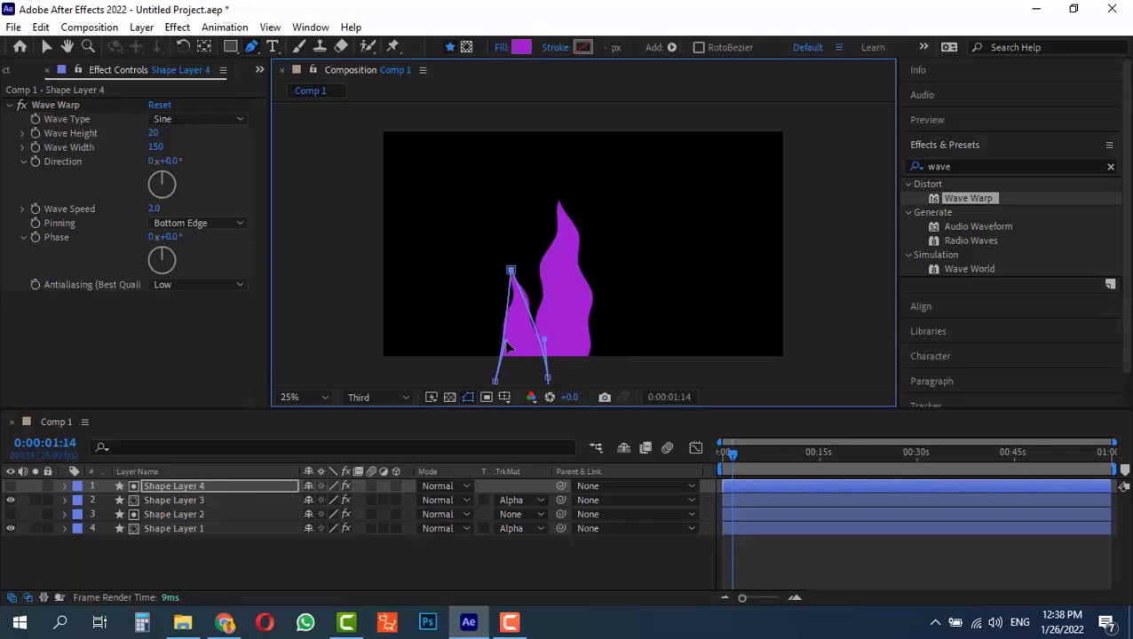
Duplicate Shape Layers 3 and 4 and move the copies to the right side of the main flame
{"action": "left_click", "coordinate": [208, 499]}
{"action": "left_click", "coordinate": [217, 486], "text": "shift"}
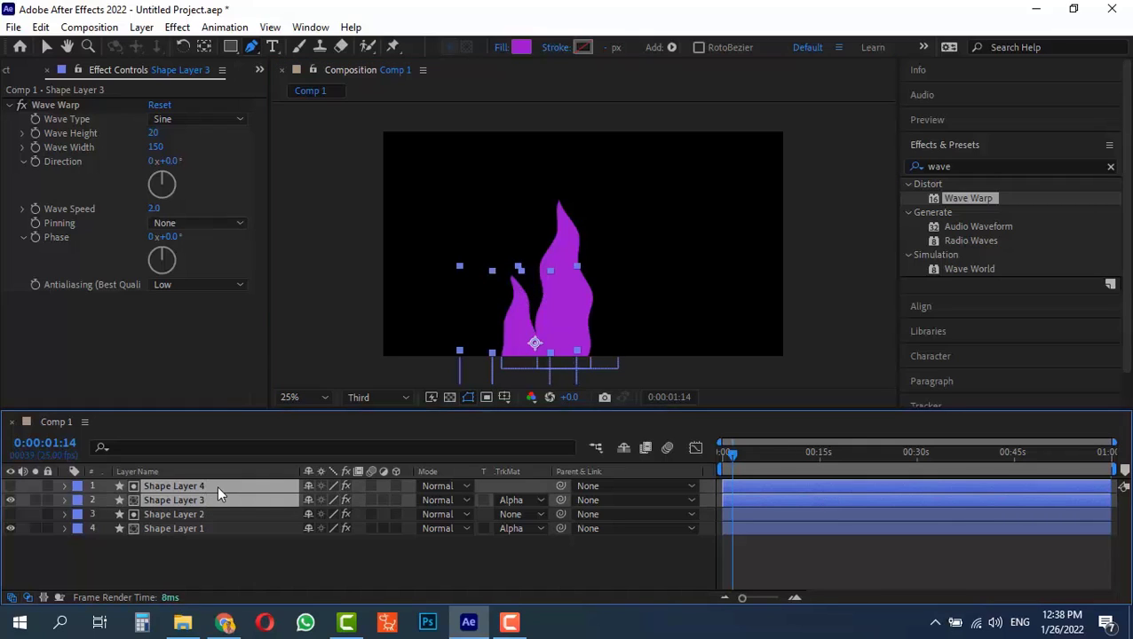
{"action": "key", "text": "ctrl+d"}
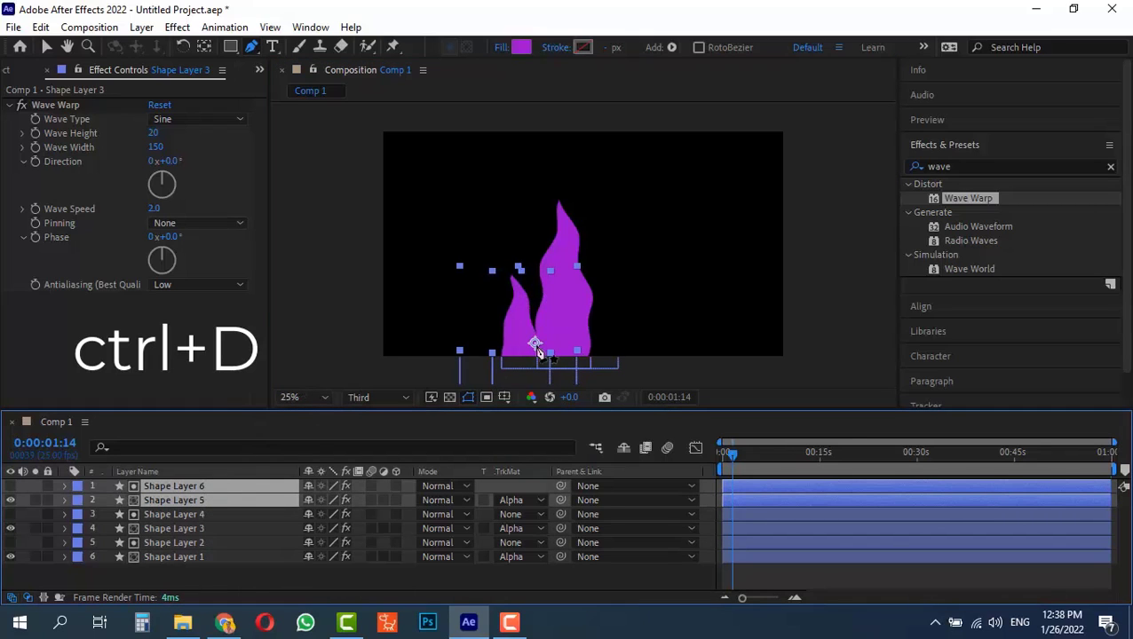
{"action": "left_click", "coordinate": [46, 46]}
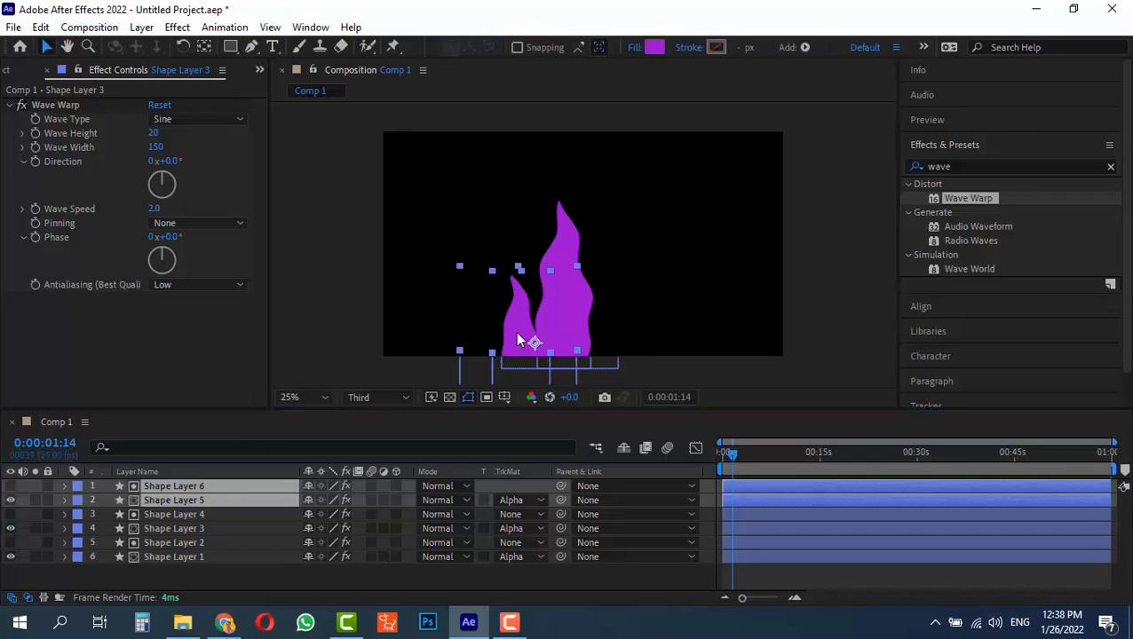
{"action": "left_click_drag", "start_coordinate": [517, 332], "coordinate": [601, 324]}
Reshape the path of Shape Layer 6 by moving its tip slightly right and pulling its side curve handles inward
{"action": "left_click", "coordinate": [205, 488]}
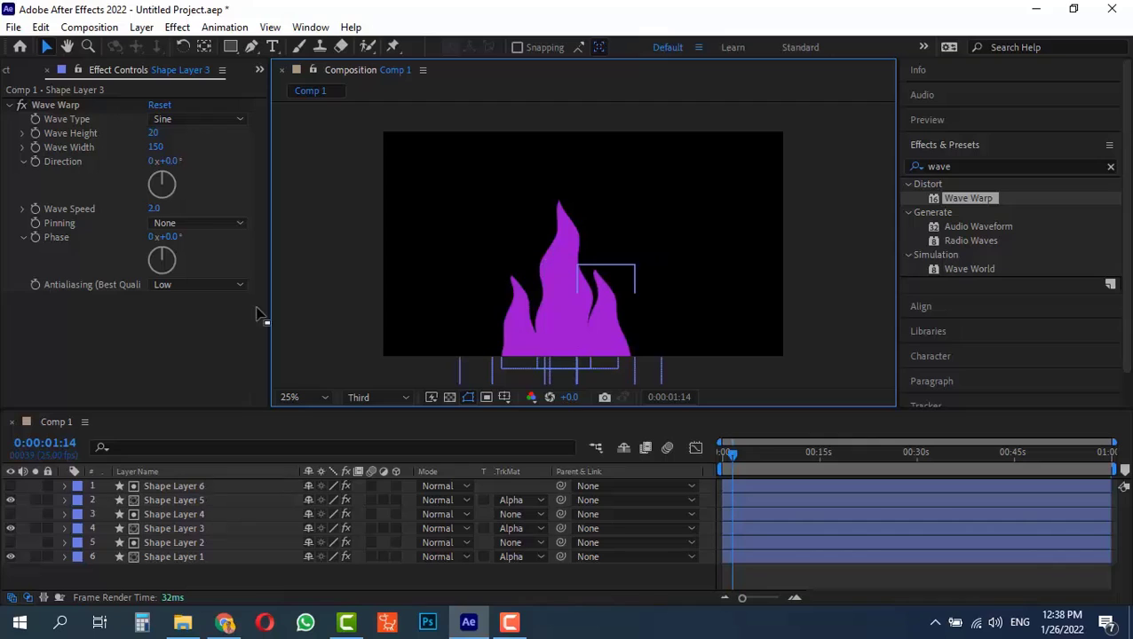
{"action": "left_click", "coordinate": [253, 48]}
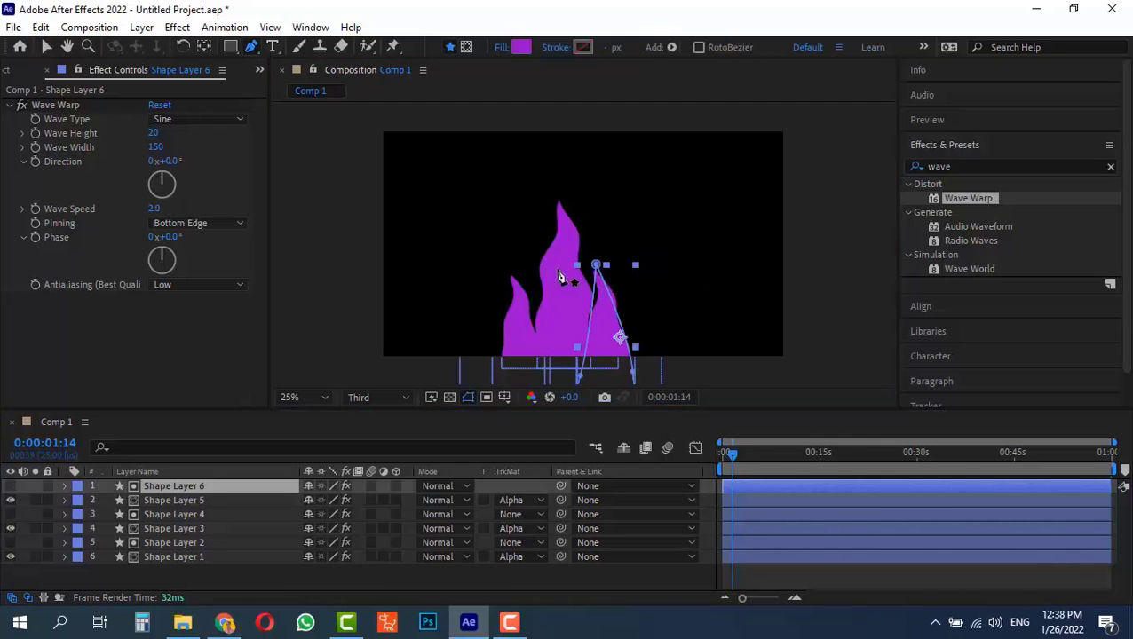
{"action": "left_click", "coordinate": [619, 337]}
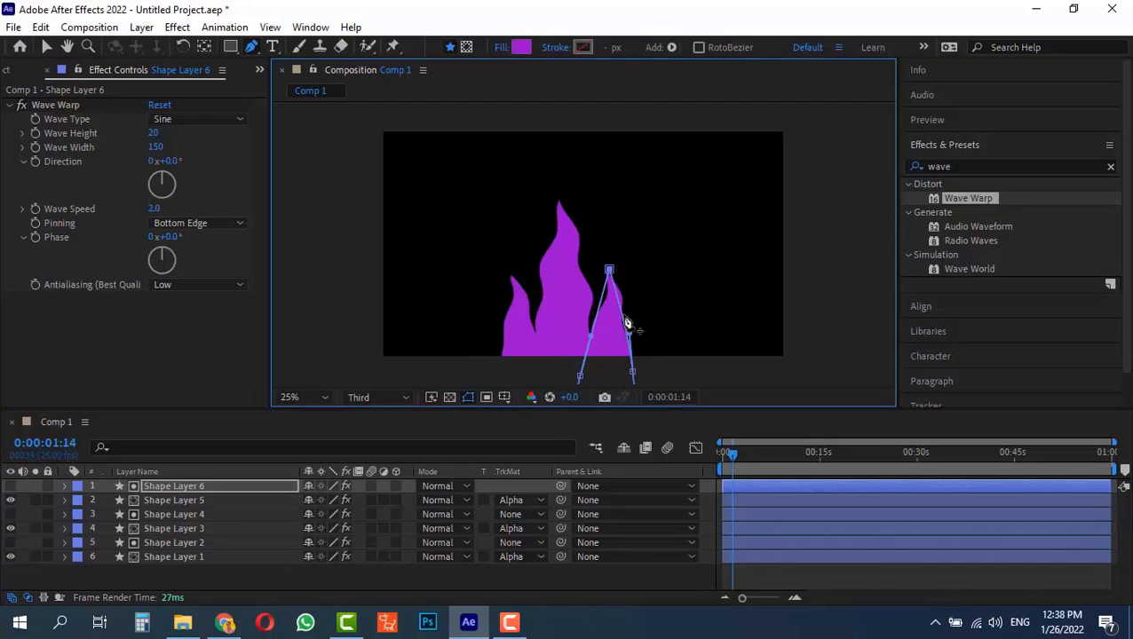
{"action": "left_click_drag", "start_coordinate": [635, 337], "coordinate": [594, 340]}
{"action": "left_click", "coordinate": [47, 47]}
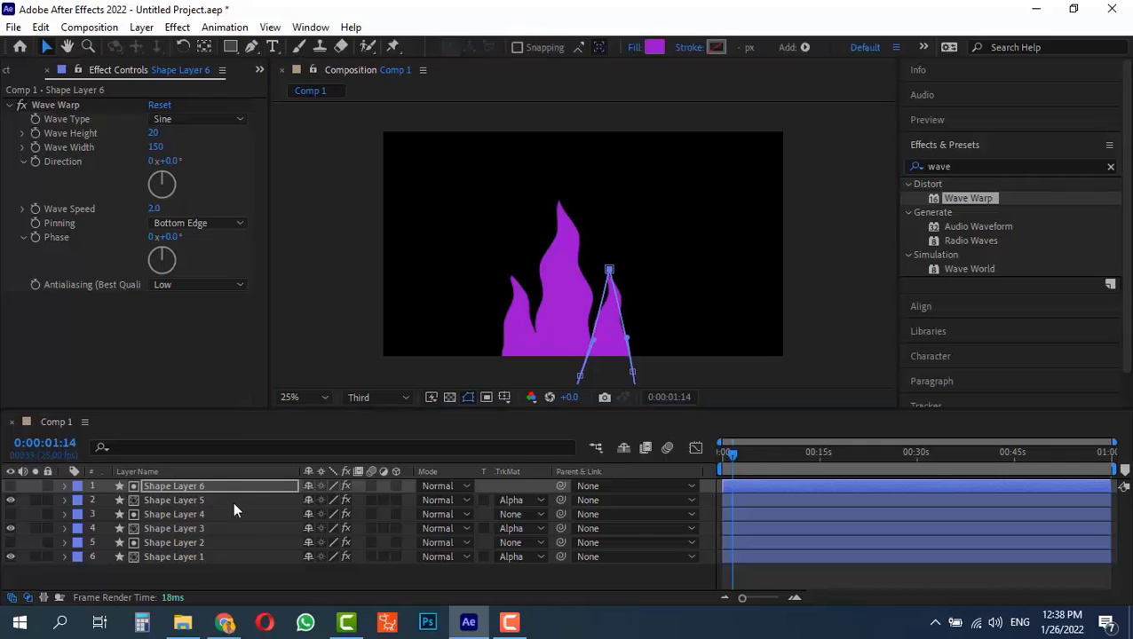
Pre-compose all six shape layers as "fire" and move the new layer up toward the frame's upper edge
{"action": "key", "text": "ctrl+a"}
{"action": "left_click", "coordinate": [194, 555]}
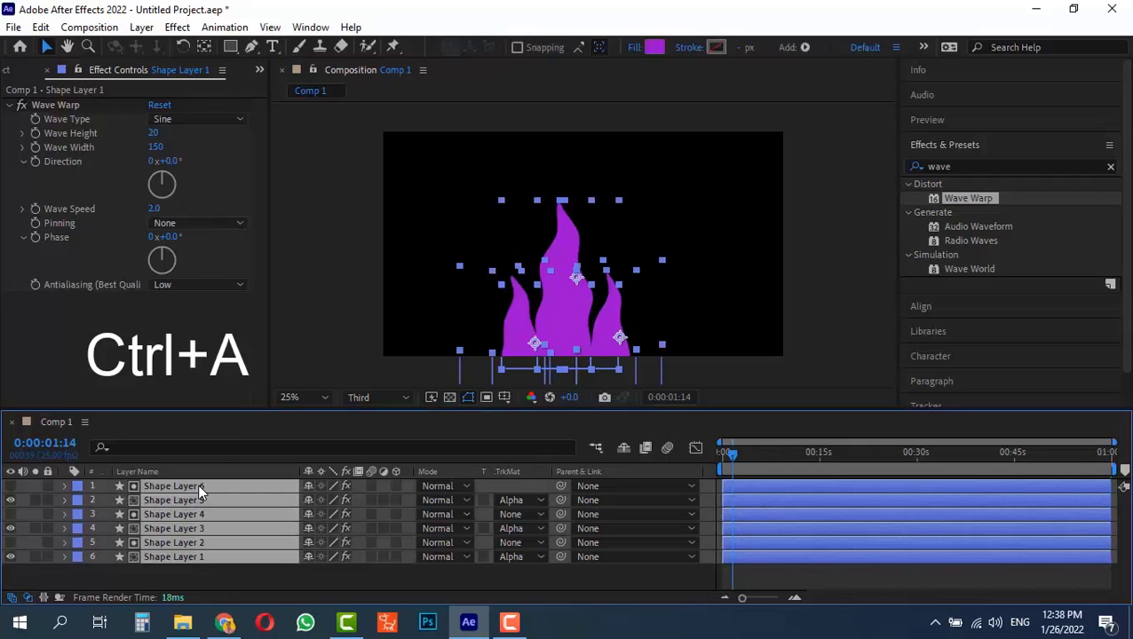
{"action": "key", "text": "ctrl+shift+c"}
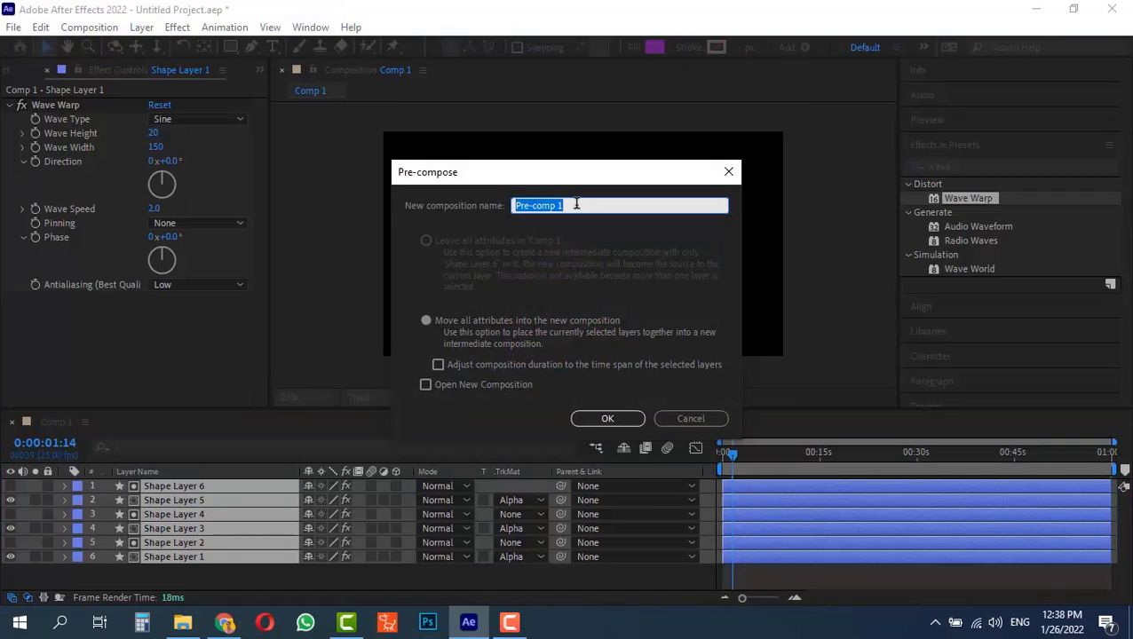
{"action": "type", "text": "fire"}
{"action": "key", "text": "Return"}
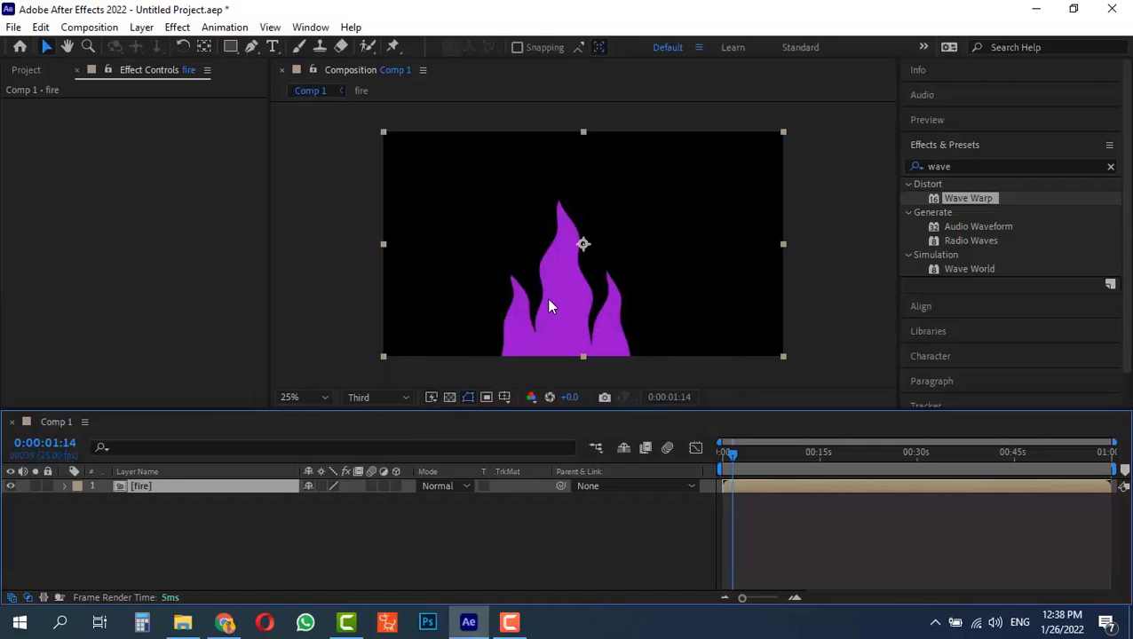
{"action": "left_click_drag", "start_coordinate": [563, 333], "coordinate": [573, 246]}
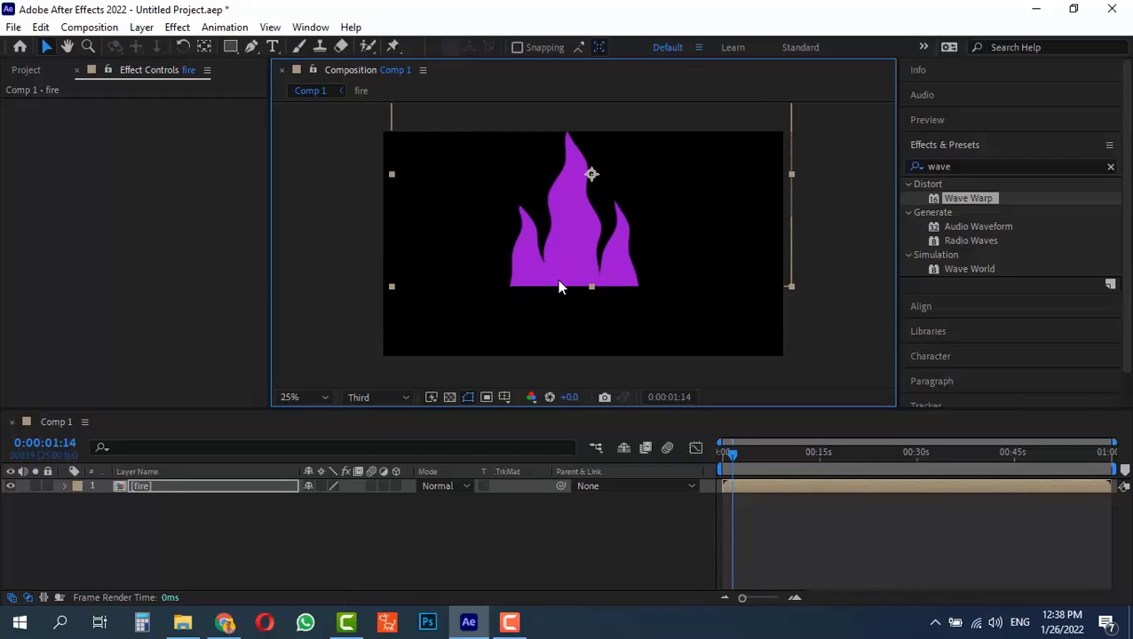
{"action": "key", "text": "F2"}
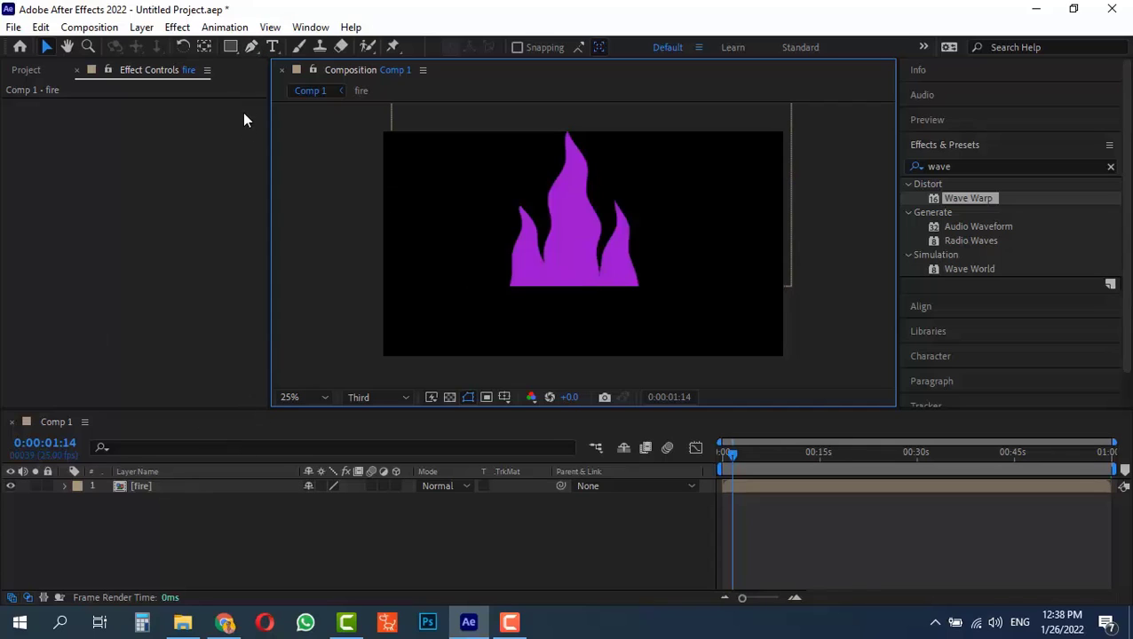
Draw a rounded purple base with the Pen tool below the flames, joining the flat edge's left and right corners
{"action": "left_click", "coordinate": [251, 46]}
{"action": "key", "text": "period"}
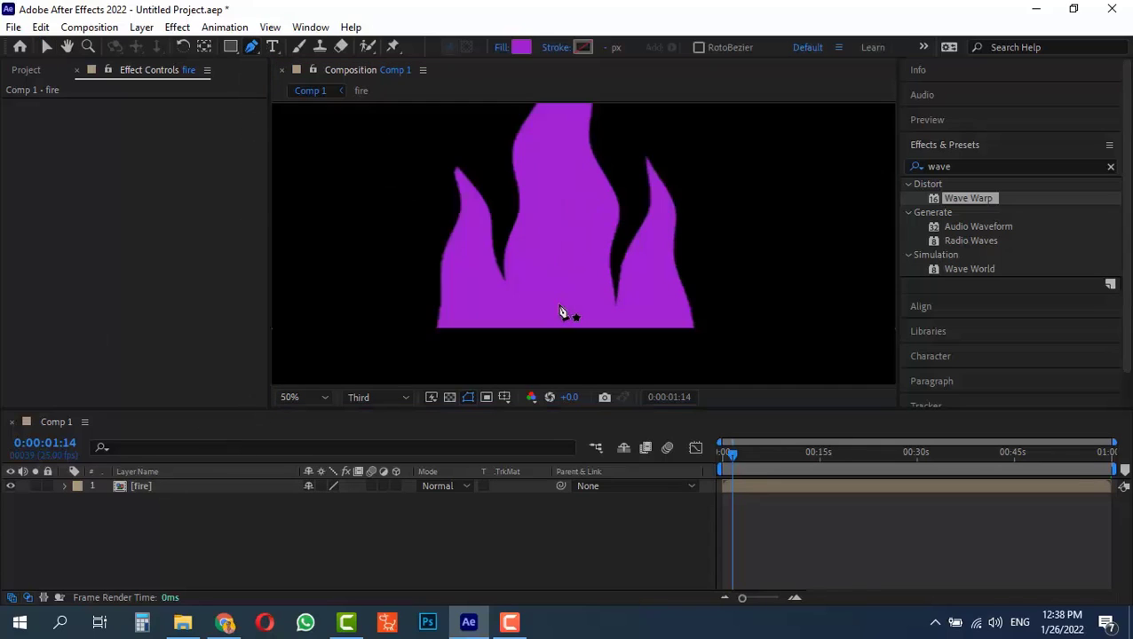
{"action": "left_click_drag", "start_coordinate": [507, 324], "coordinate": [570, 260]}
{"action": "key", "text": "period"}
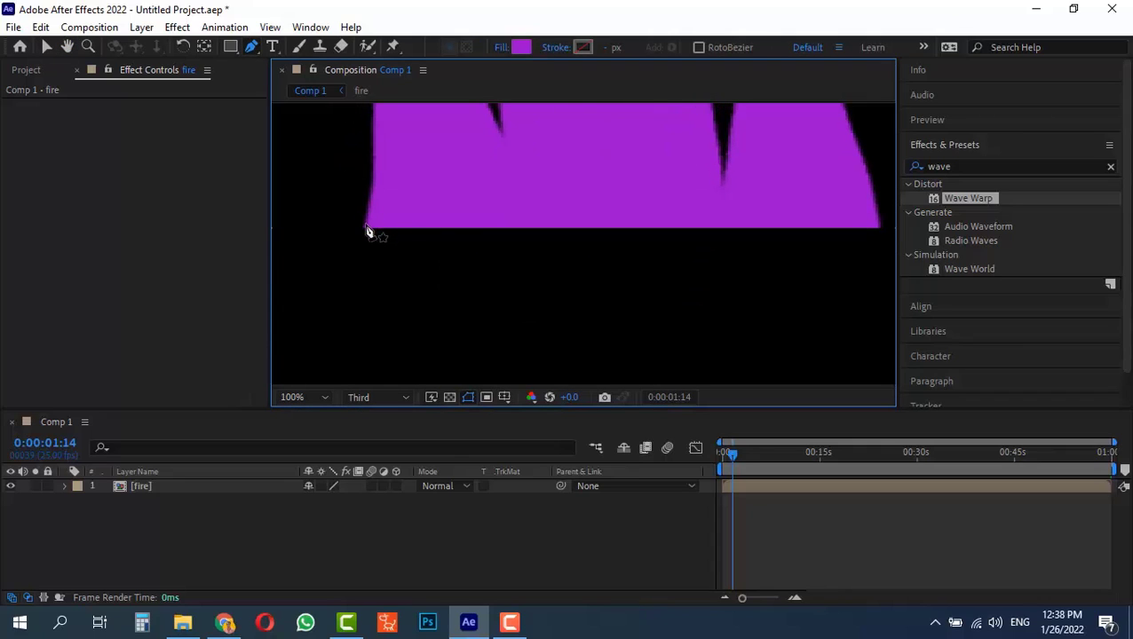
{"action": "left_click", "coordinate": [367, 225]}
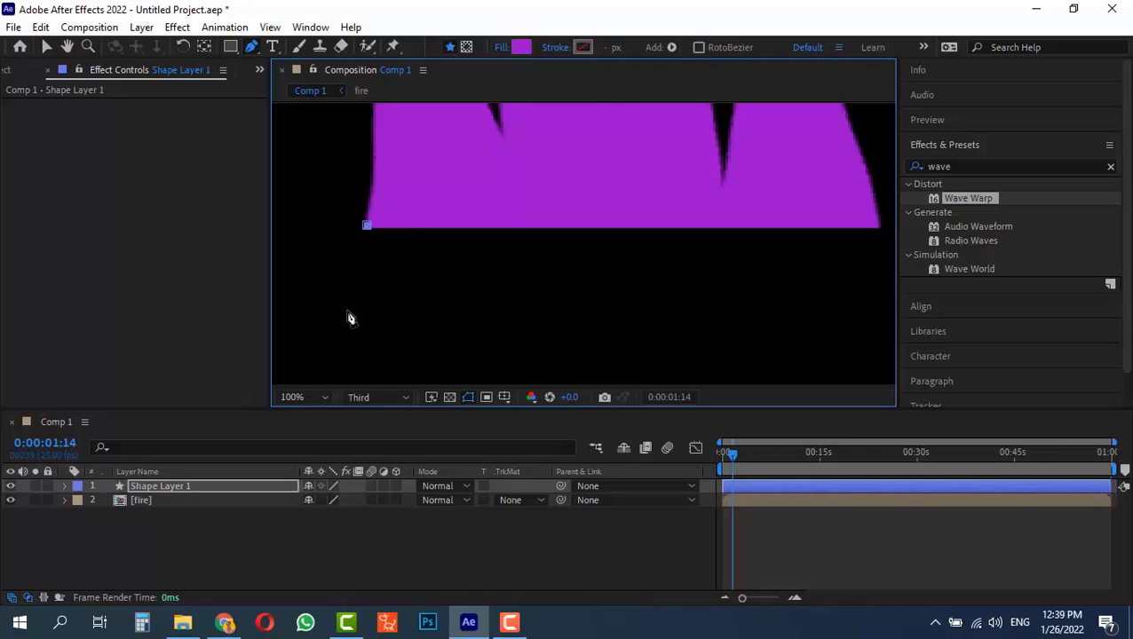
{"action": "left_click_drag", "start_coordinate": [347, 311], "coordinate": [354, 344]}
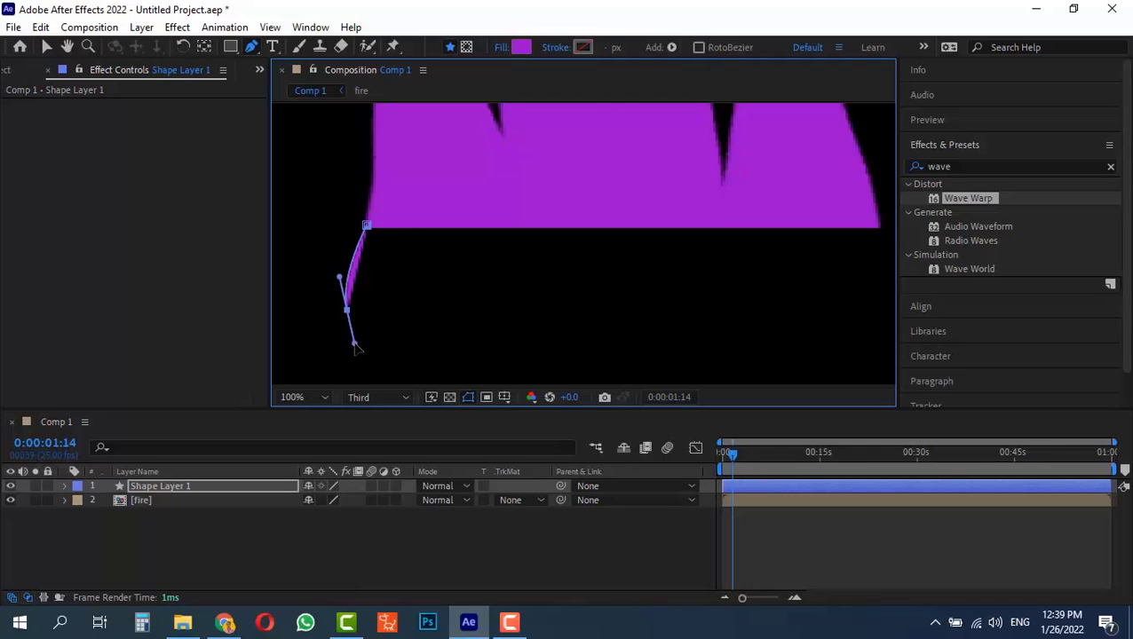
{"action": "key", "text": "comma"}
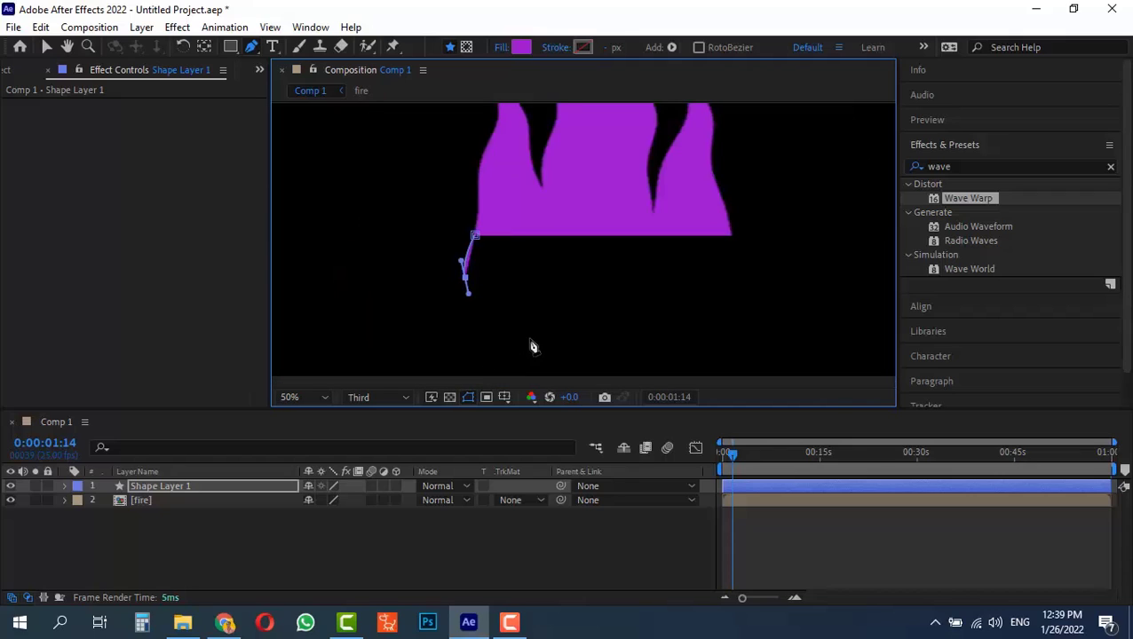
{"action": "left_click_drag", "start_coordinate": [560, 347], "coordinate": [625, 354]}
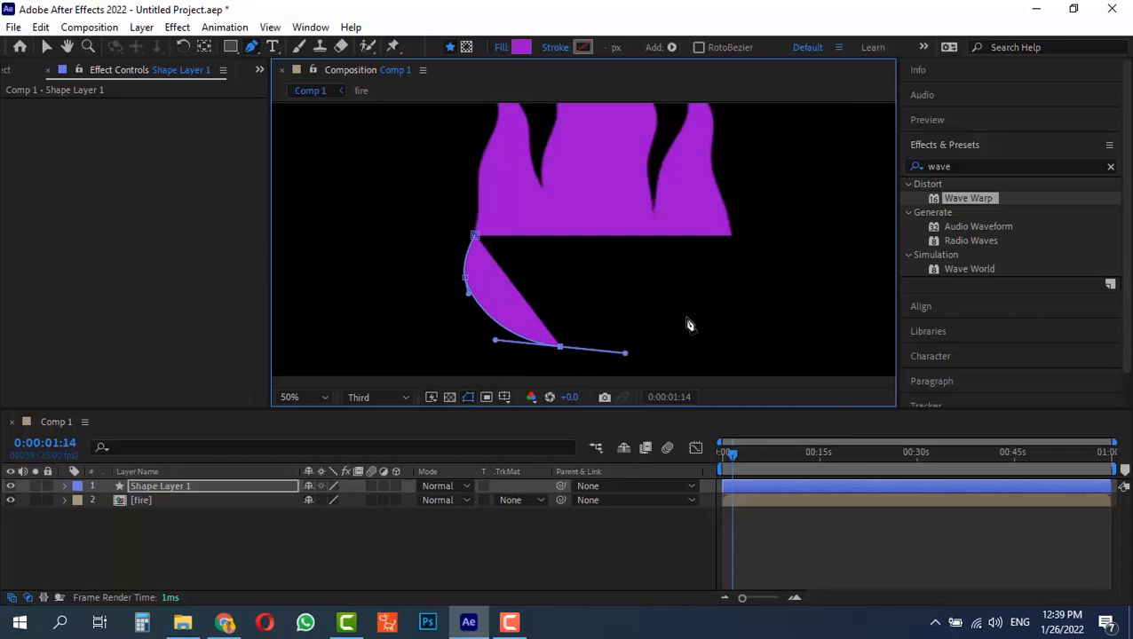
{"action": "left_click", "coordinate": [713, 292]}
{"action": "left_click_drag", "start_coordinate": [739, 254], "coordinate": [728, 217]}
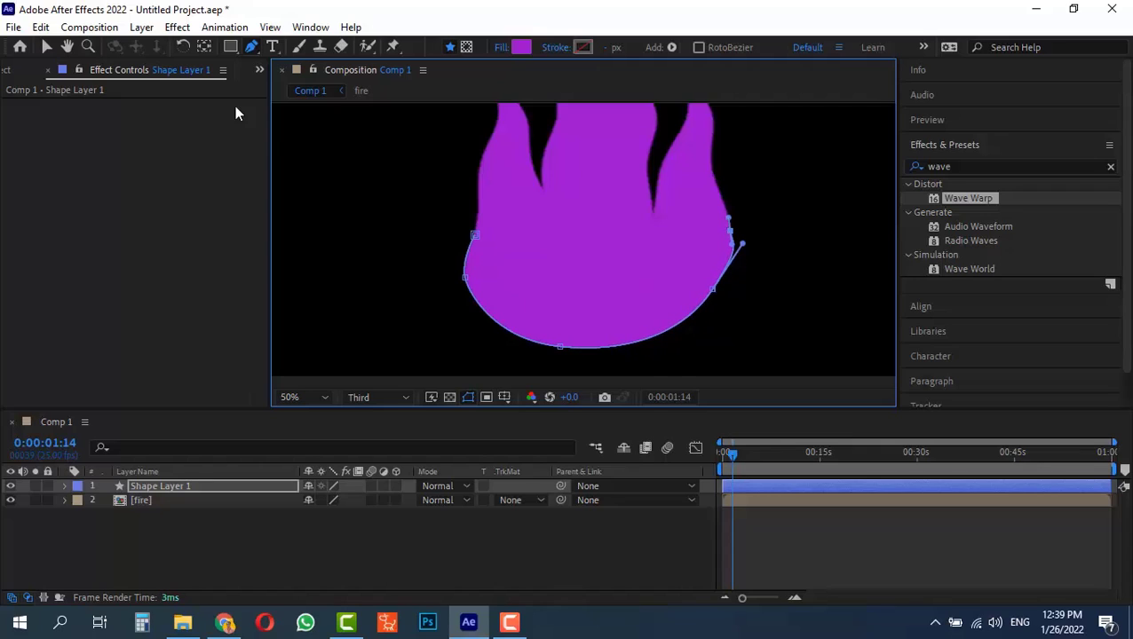
{"action": "key", "text": "v"}
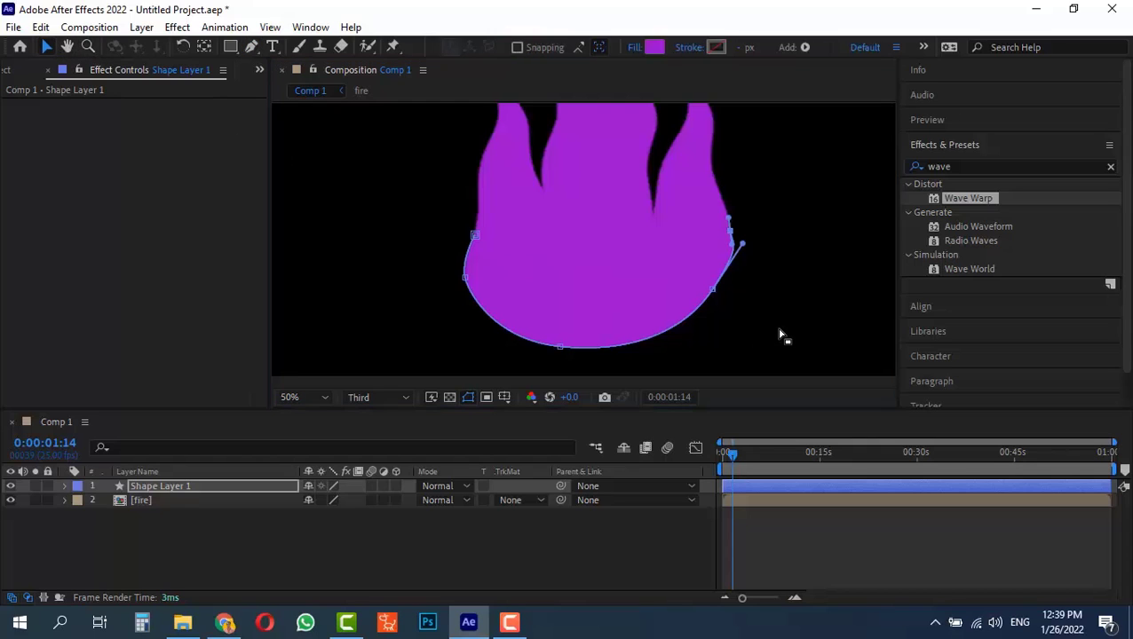
{"action": "left_click", "coordinate": [422, 278]}
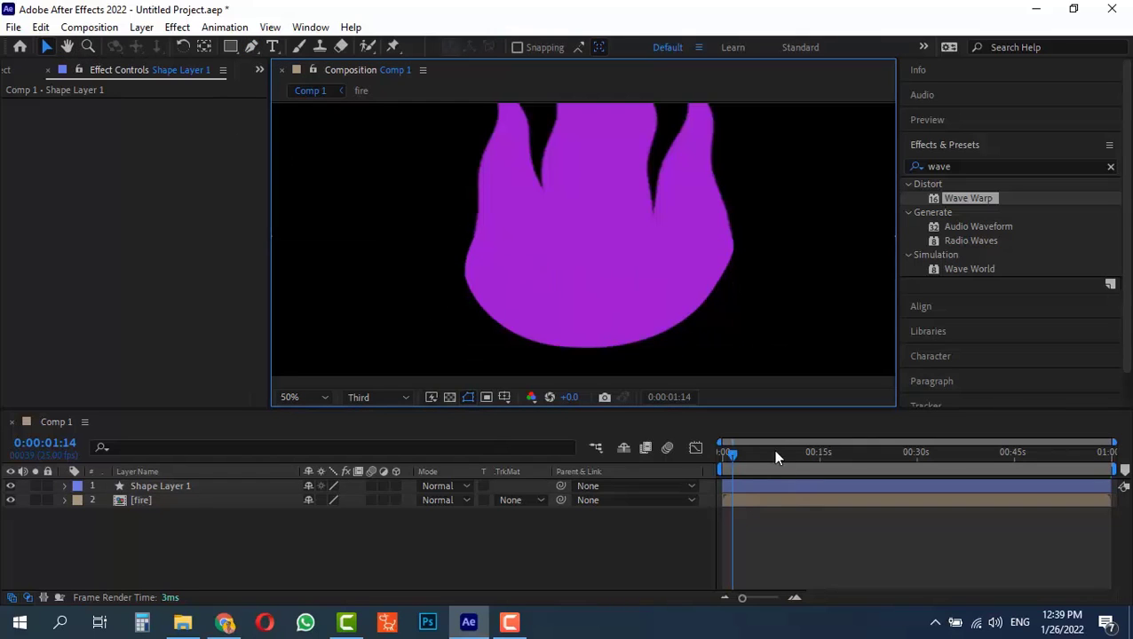
Return the playhead to the first frame and pre-compose Shape Layer 1 and the fire layer as "fire1"
{"action": "mouse_move", "coordinate": [752, 453]}
{"action": "left_mouse_down"}
{"action": "mouse_move", "coordinate": [857, 461]}
{"action": "mouse_move", "coordinate": [701, 457]}
{"action": "left_mouse_up"}
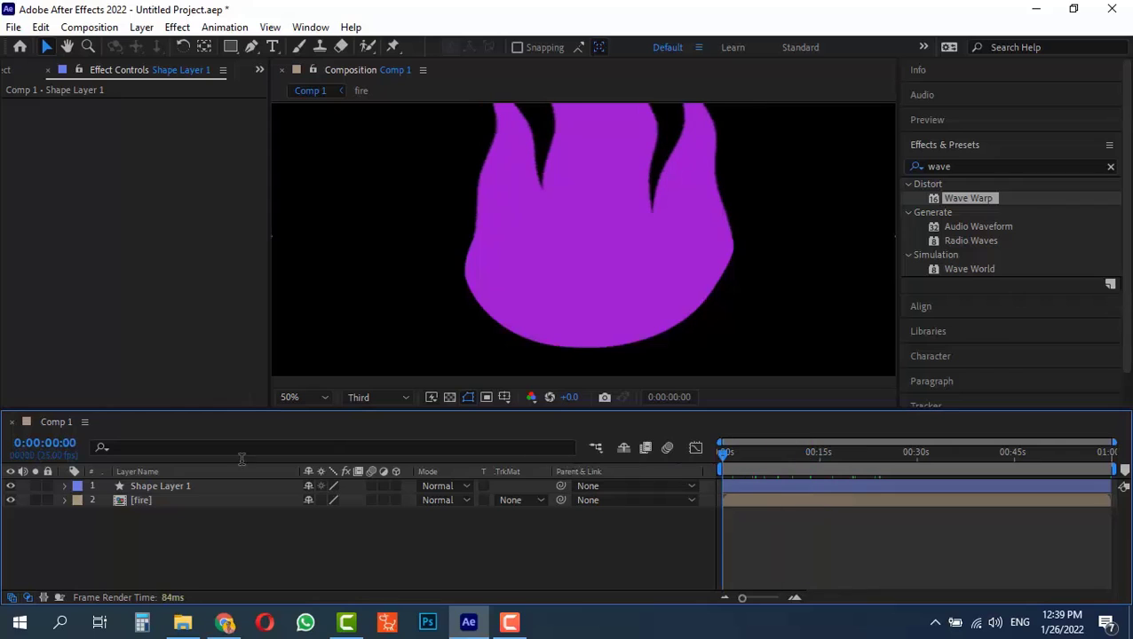
{"action": "left_click", "coordinate": [147, 488]}
{"action": "left_click", "coordinate": [146, 500], "text": "ctrl"}
{"action": "key", "text": "ctrl+shift+c"}
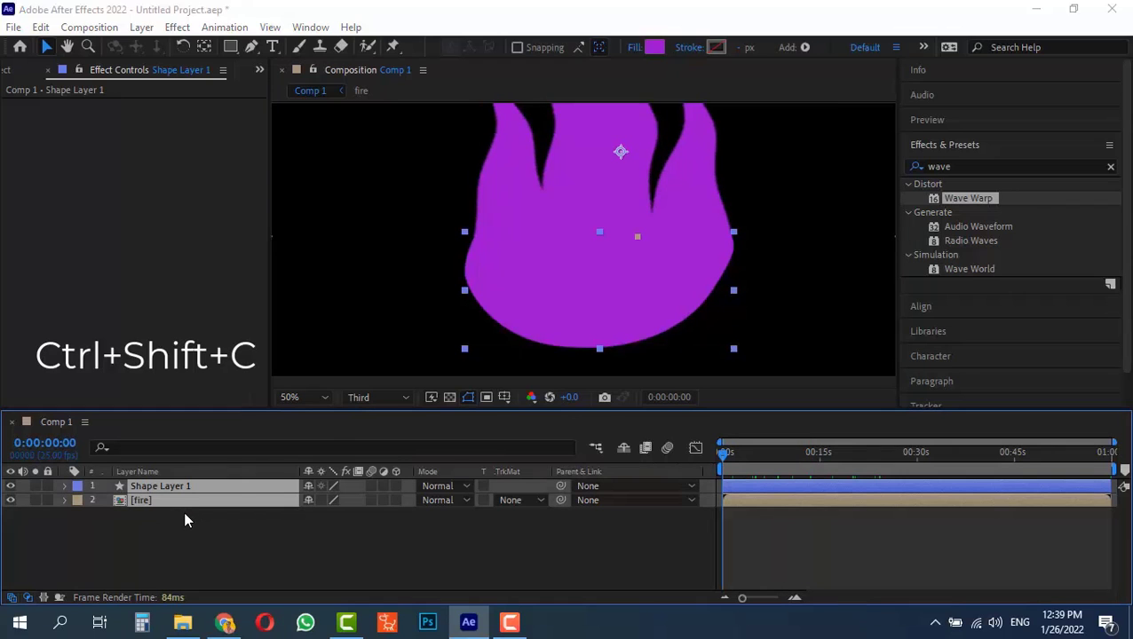
{"action": "type", "text": "fire1"}
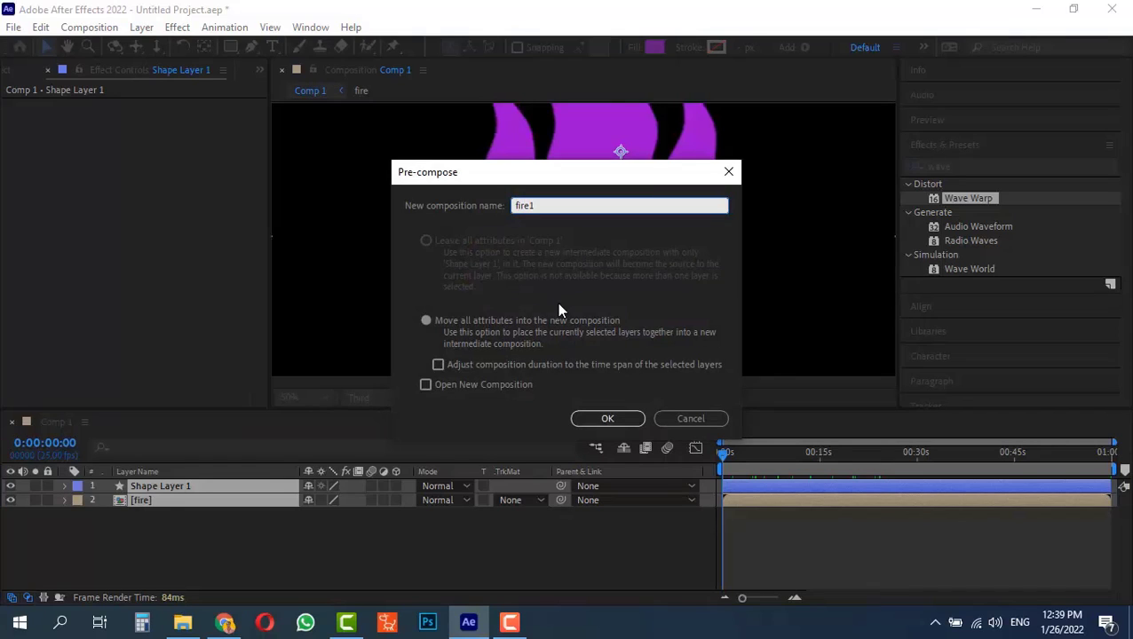
{"action": "key", "text": "Return"}
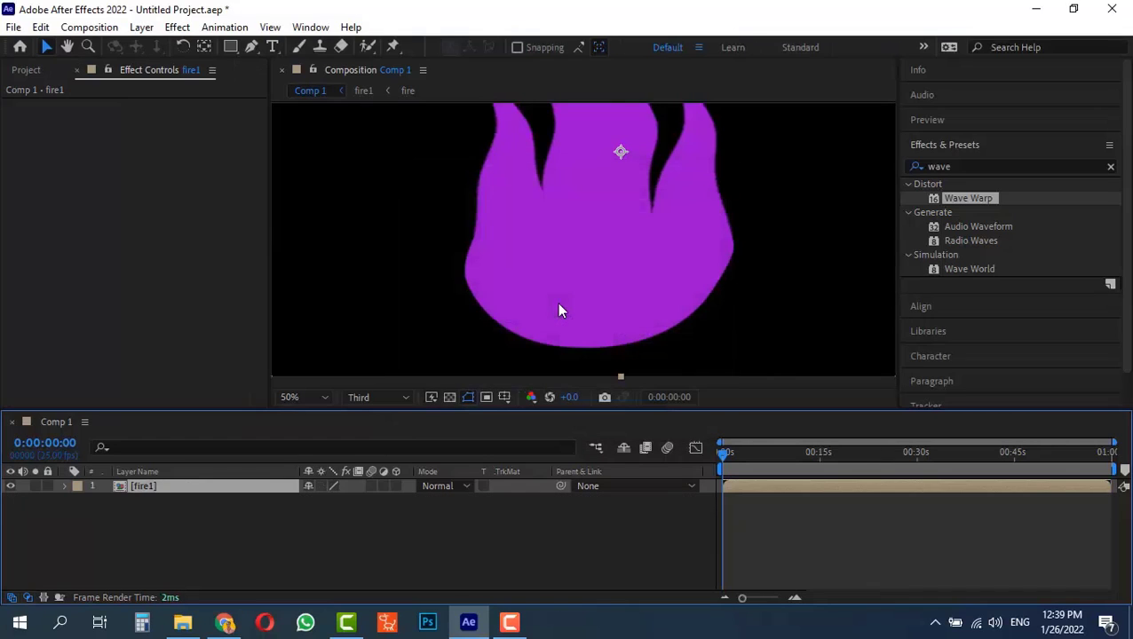
Find the Gradient Ramp effect and apply it to the fire1 layer
{"action": "scroll", "coordinate": [620, 224], "scroll_direction": "down", "scroll_amount": 2}
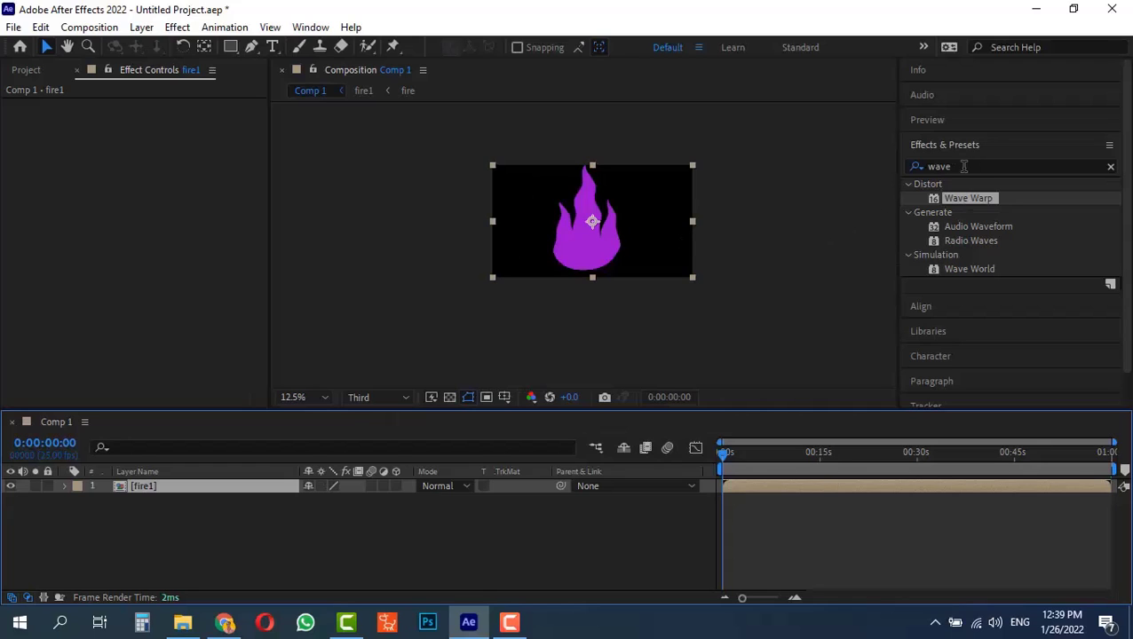
{"action": "left_click", "coordinate": [963, 167]}
{"action": "type", "text": "g"}
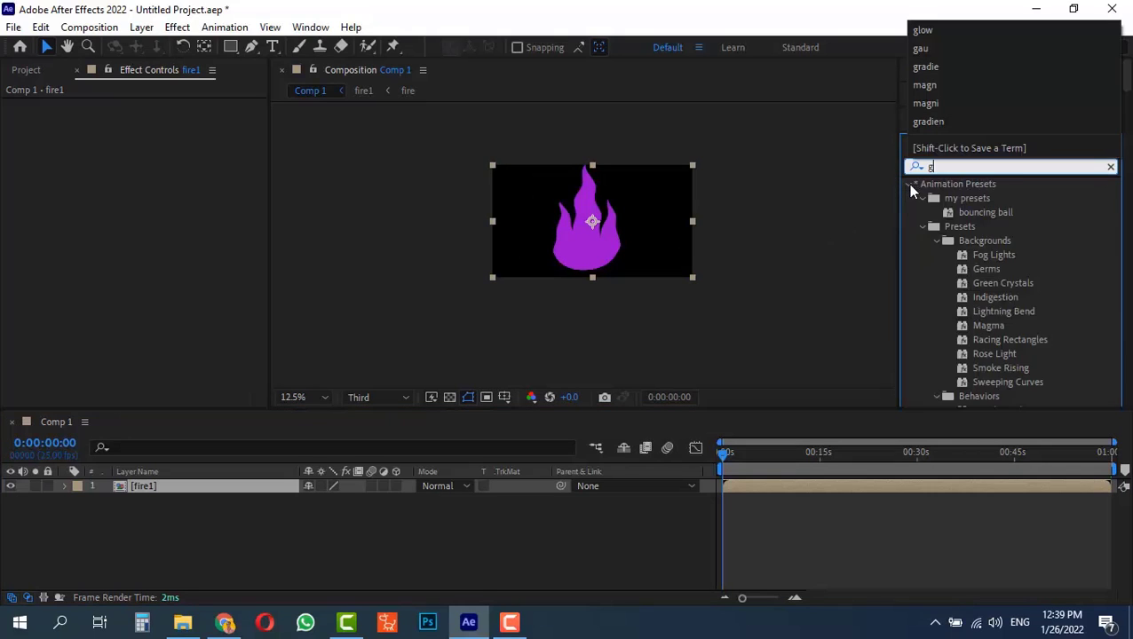
{"action": "type", "text": "rad"}
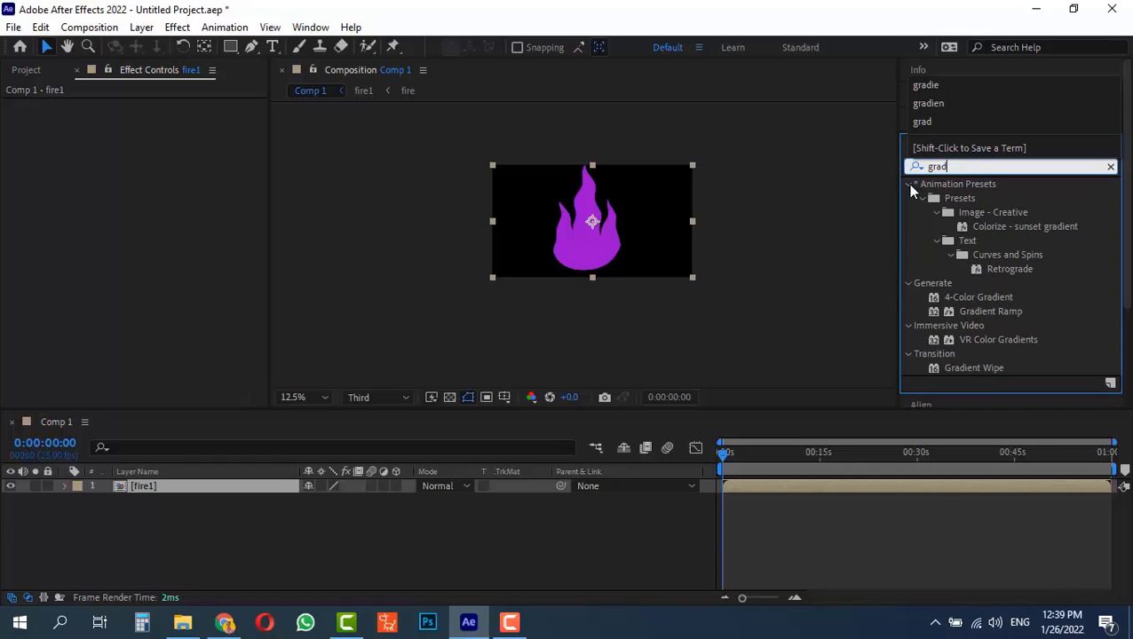
{"action": "type", "text": "i"}
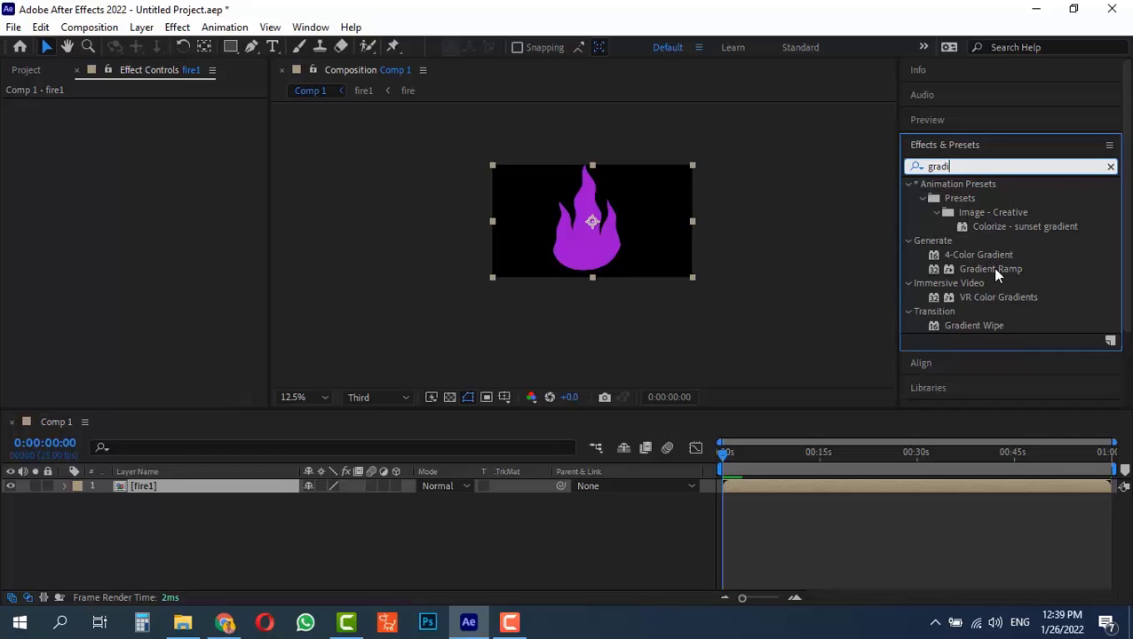
{"action": "left_click", "coordinate": [991, 268]}
{"action": "left_click_drag", "start_coordinate": [991, 268], "coordinate": [484, 271]}
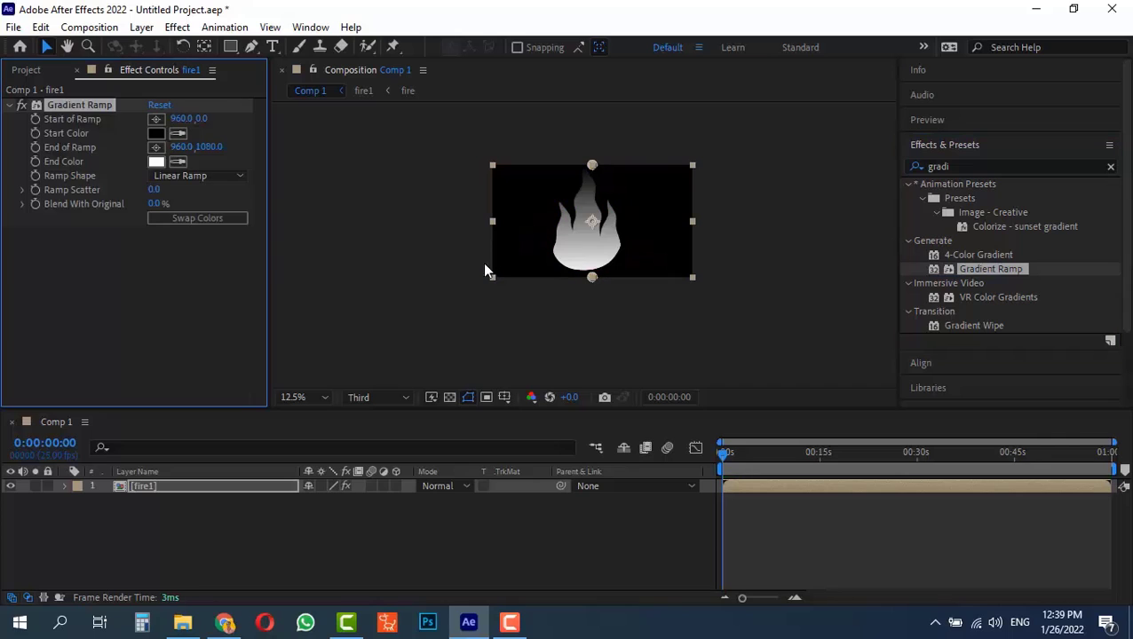
Set the Gradient Ramp's Start Color to a yellowish orange with a hue of 41°
{"action": "left_click", "coordinate": [156, 133]}
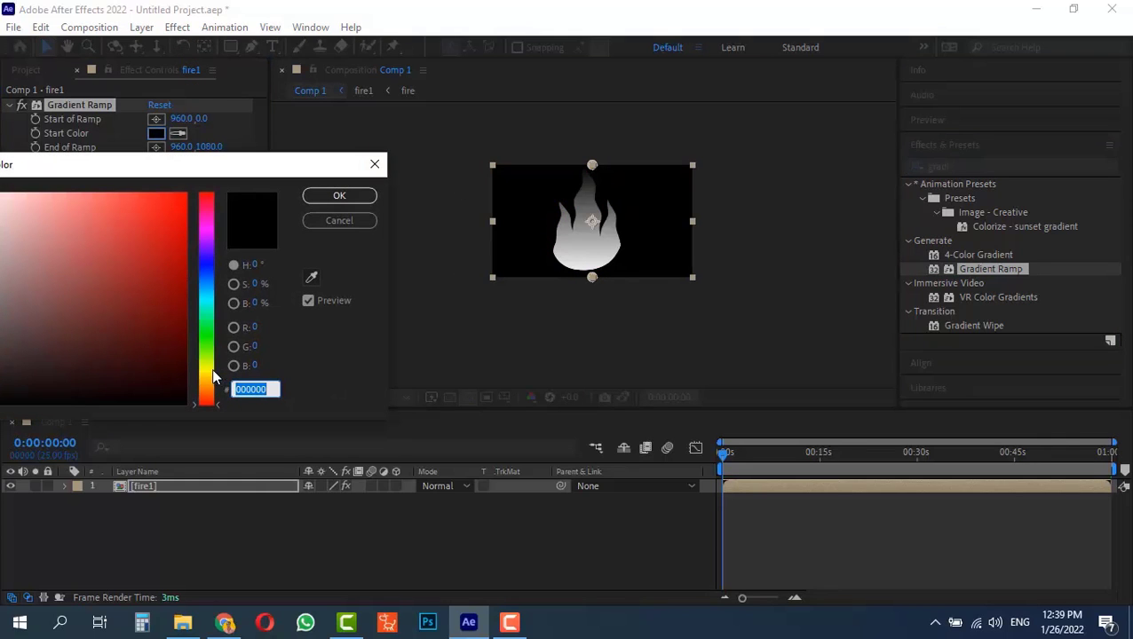
{"action": "left_click_drag", "start_coordinate": [211, 368], "coordinate": [211, 381]}
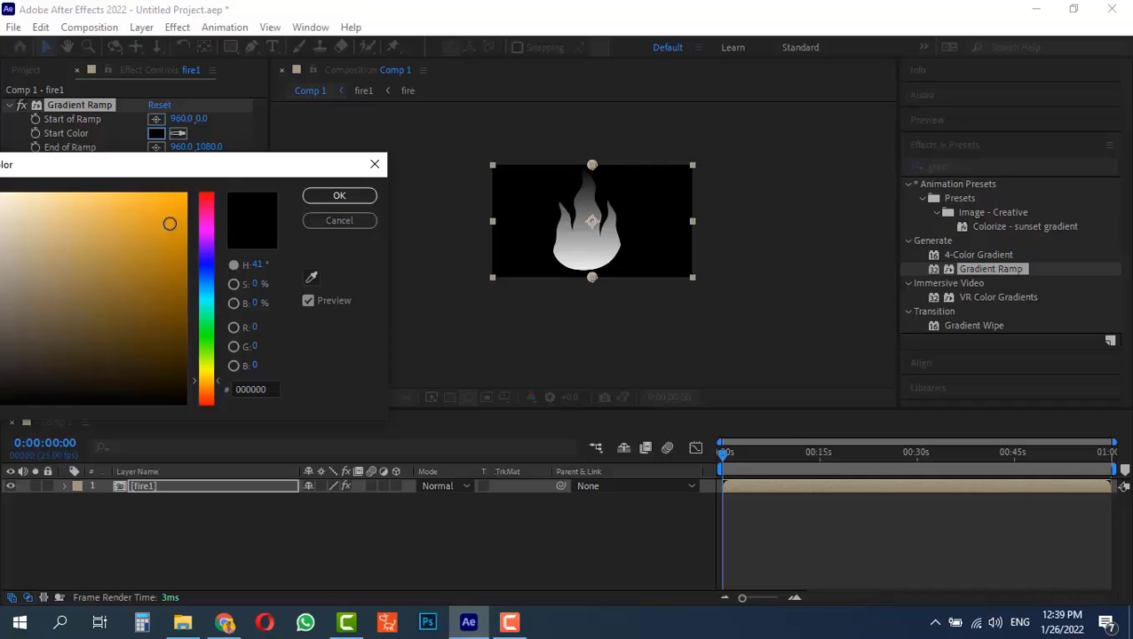
{"action": "left_click", "coordinate": [170, 223]}
{"action": "left_click", "coordinate": [337, 195]}
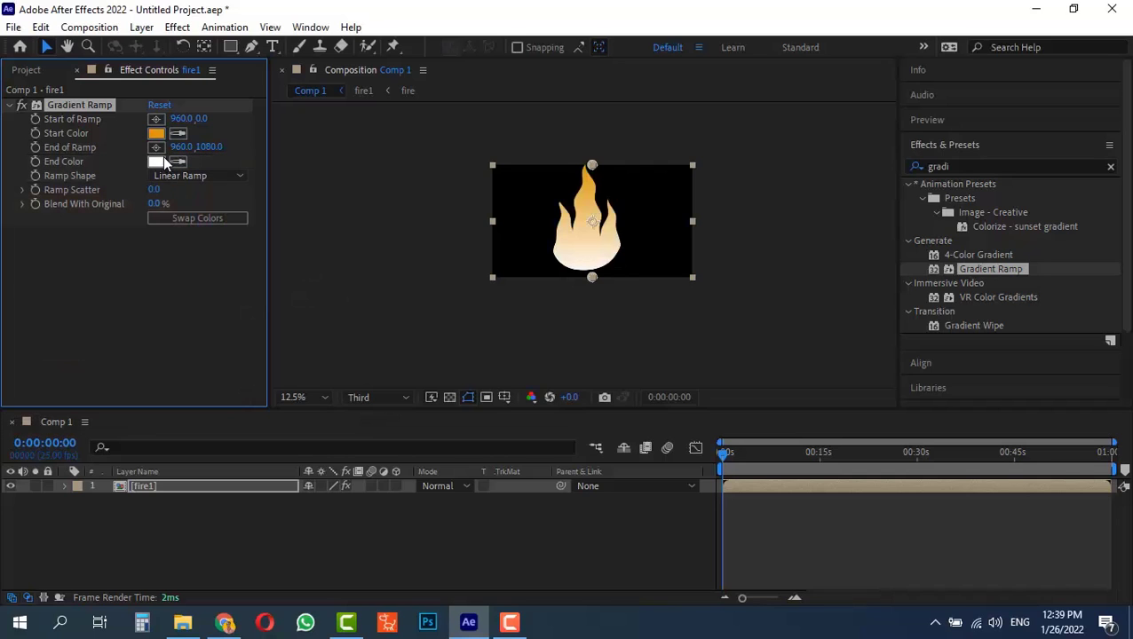
Set the Gradient Ramp's End Color to red-orange E4330A
{"action": "left_click", "coordinate": [159, 164]}
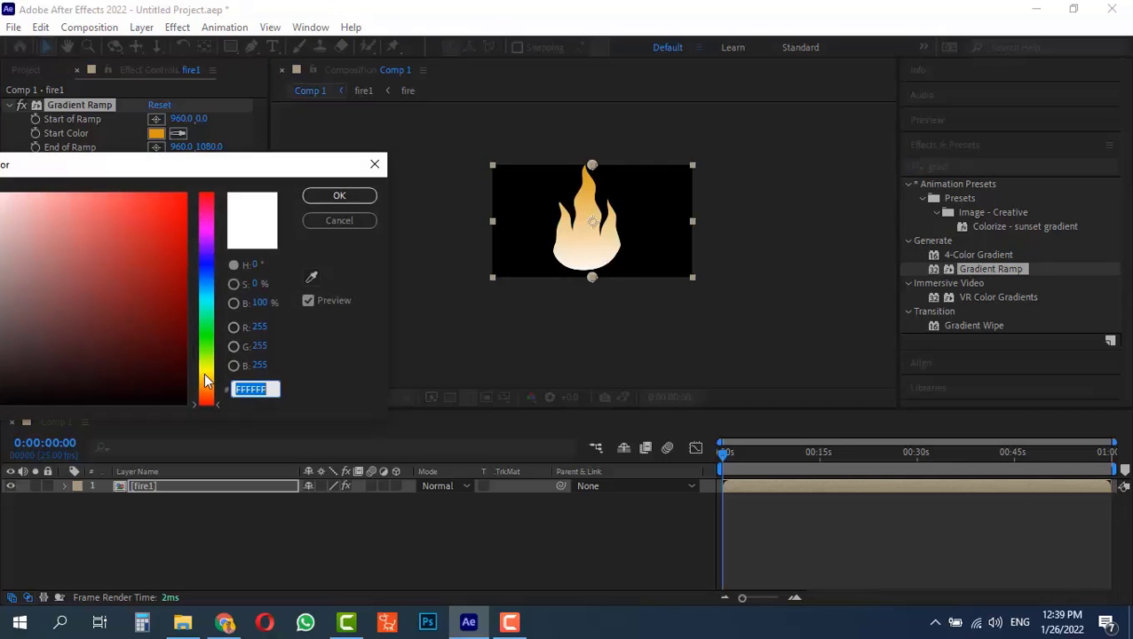
{"action": "left_click_drag", "start_coordinate": [205, 380], "coordinate": [209, 404]}
{"action": "left_click", "coordinate": [177, 215]}
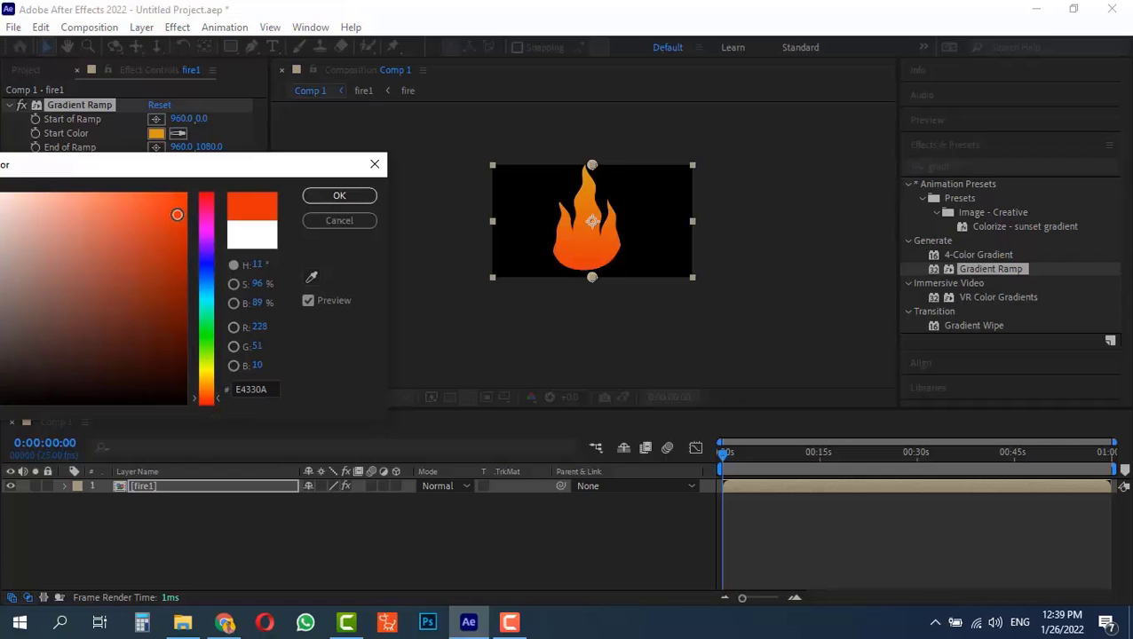
{"action": "left_click", "coordinate": [337, 196]}
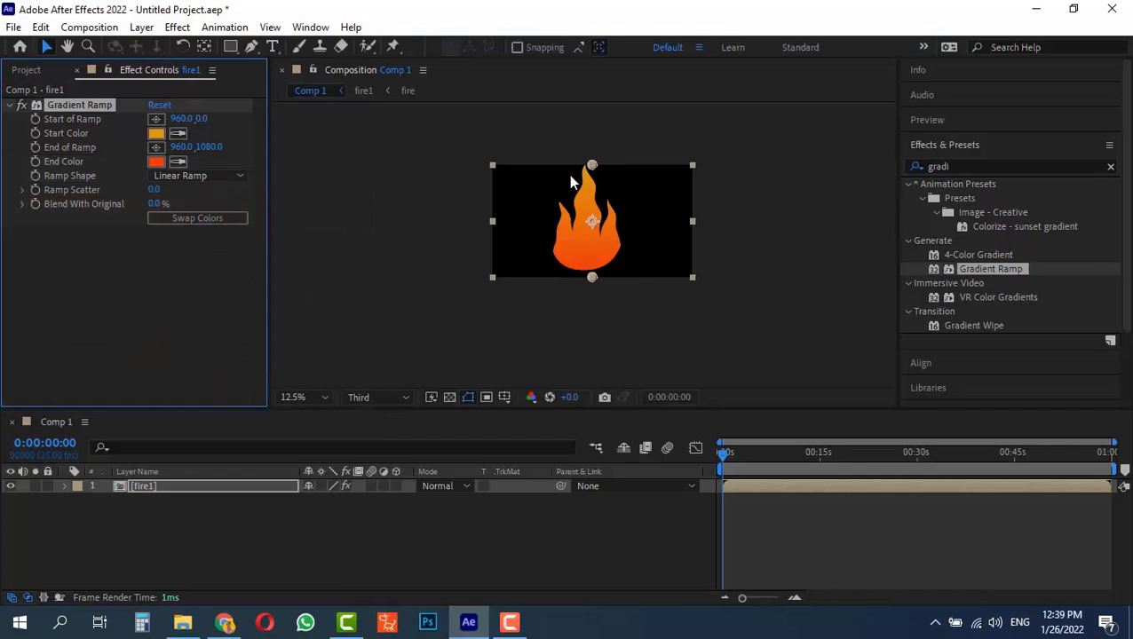
Move the ramp's end point to the flame's base at 912, 1004 and its start point to the flame's tip at 928, 16
{"action": "key", "text": "period"}
{"action": "mouse_move", "coordinate": [603, 310]}
{"action": "left_mouse_down"}
{"action": "mouse_move", "coordinate": [593, 213]}
{"action": "mouse_move", "coordinate": [659, 165]}
{"action": "mouse_move", "coordinate": [602, 162]}
{"action": "mouse_move", "coordinate": [591, 294]}
{"action": "left_mouse_up"}
{"action": "key", "text": "comma"}
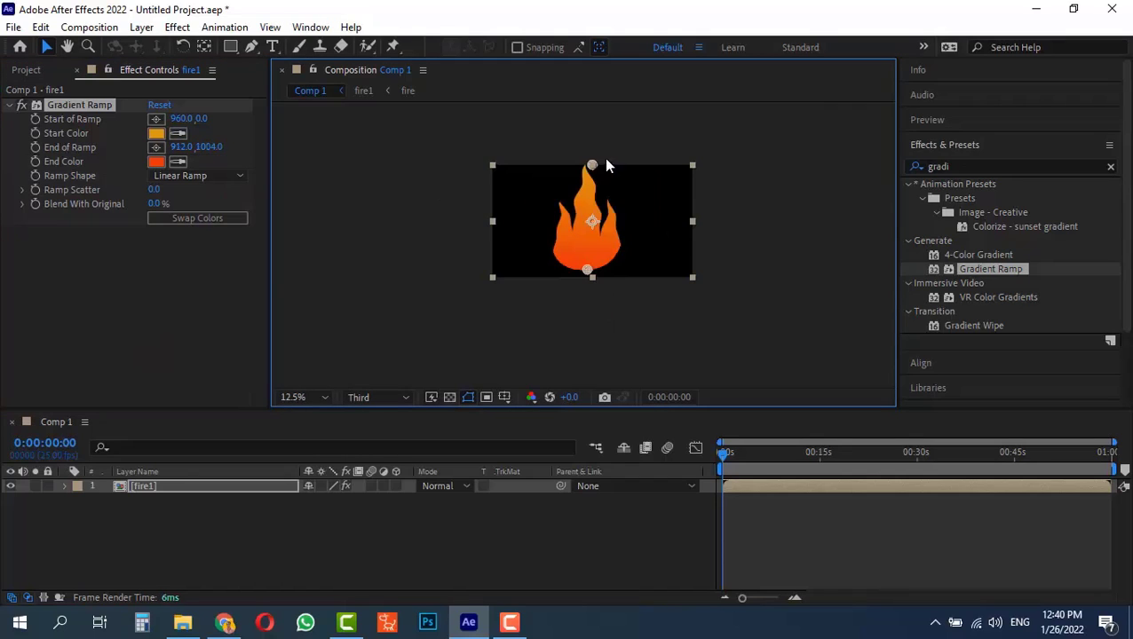
{"action": "left_click_drag", "start_coordinate": [593, 163], "coordinate": [592, 166]}
{"action": "key", "text": "period"}
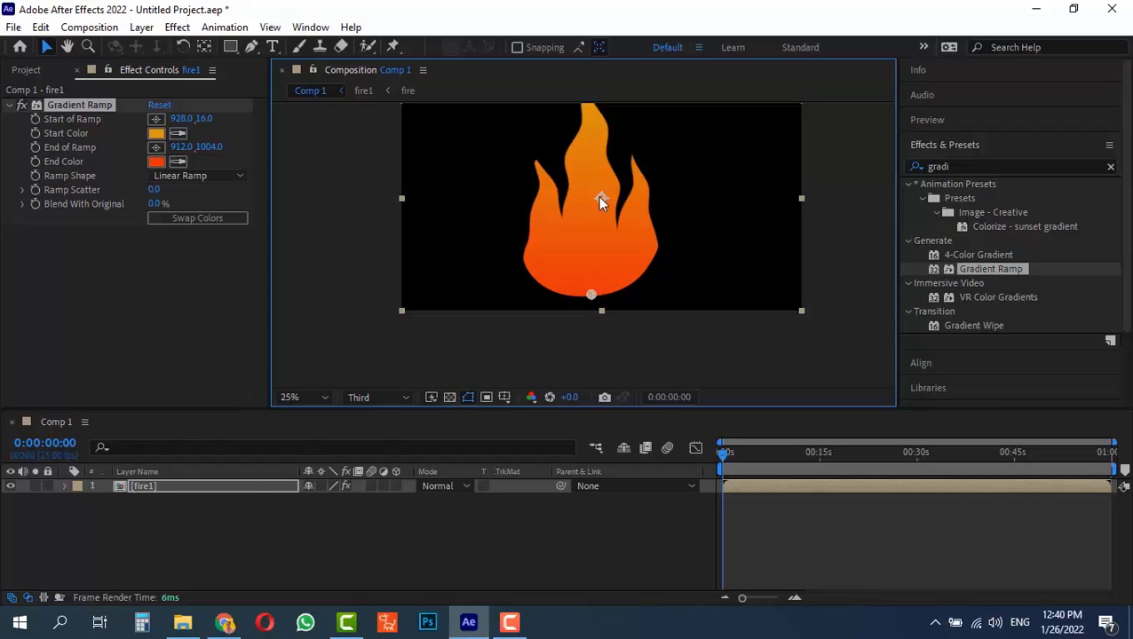
Move the fire1 layer's anchor point to the centre of the flame's bottom edge
{"action": "key", "text": "y"}
{"action": "key", "text": "y"}
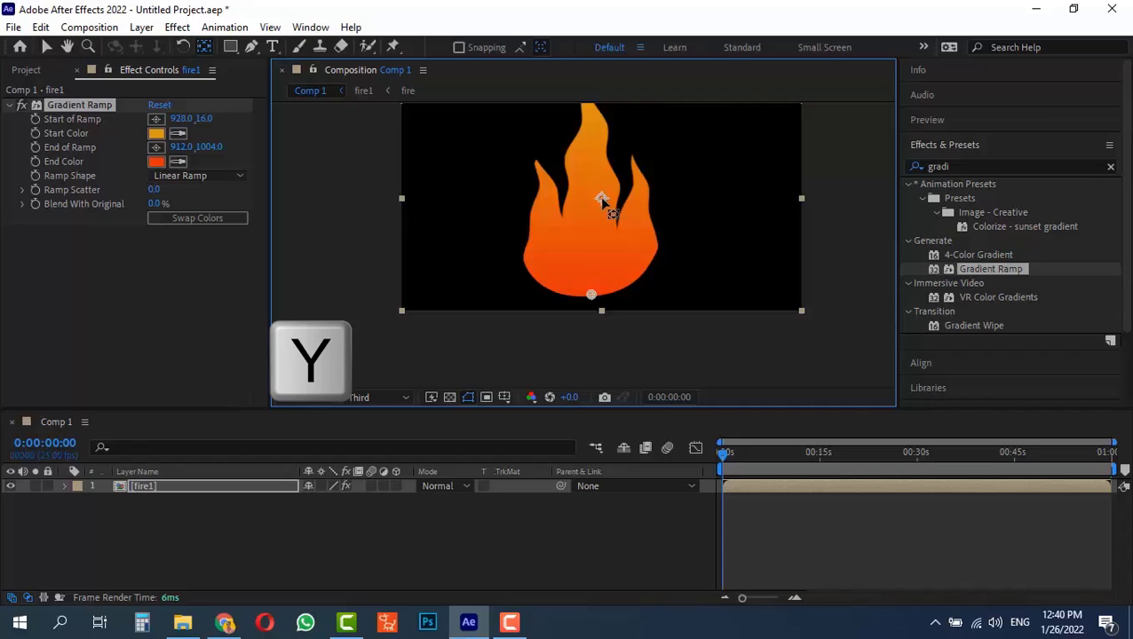
{"action": "left_click_drag", "start_coordinate": [602, 199], "coordinate": [588, 297]}
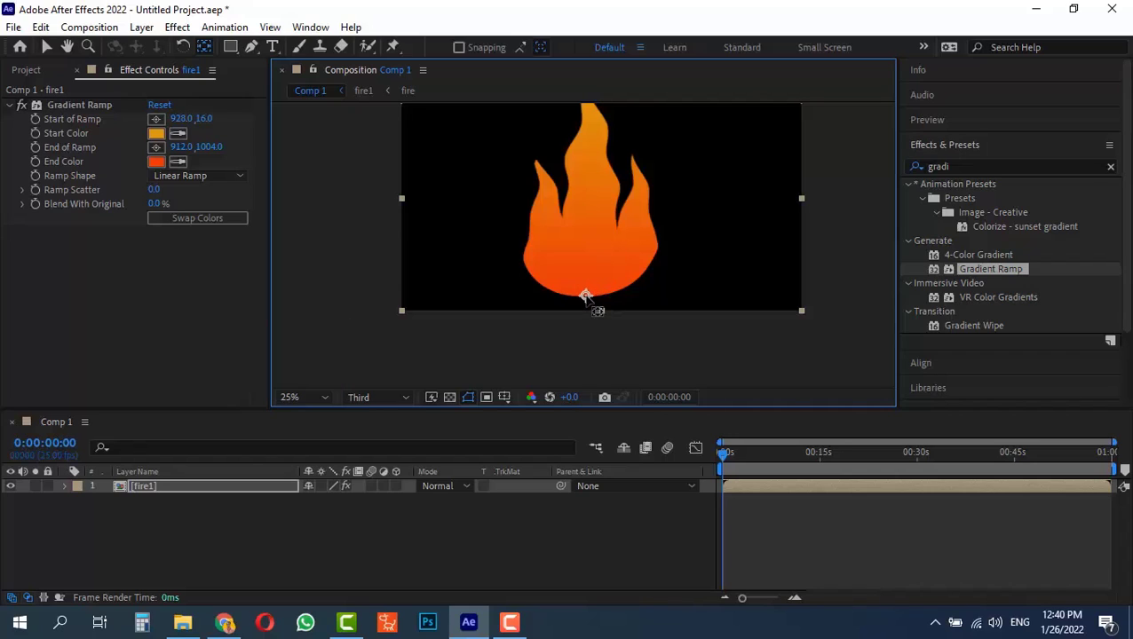
Duplicate the fire1 layer and apply the Fill effect to the upper copy
{"action": "key", "text": "ctrl+d"}
{"action": "left_click", "coordinate": [184, 492]}
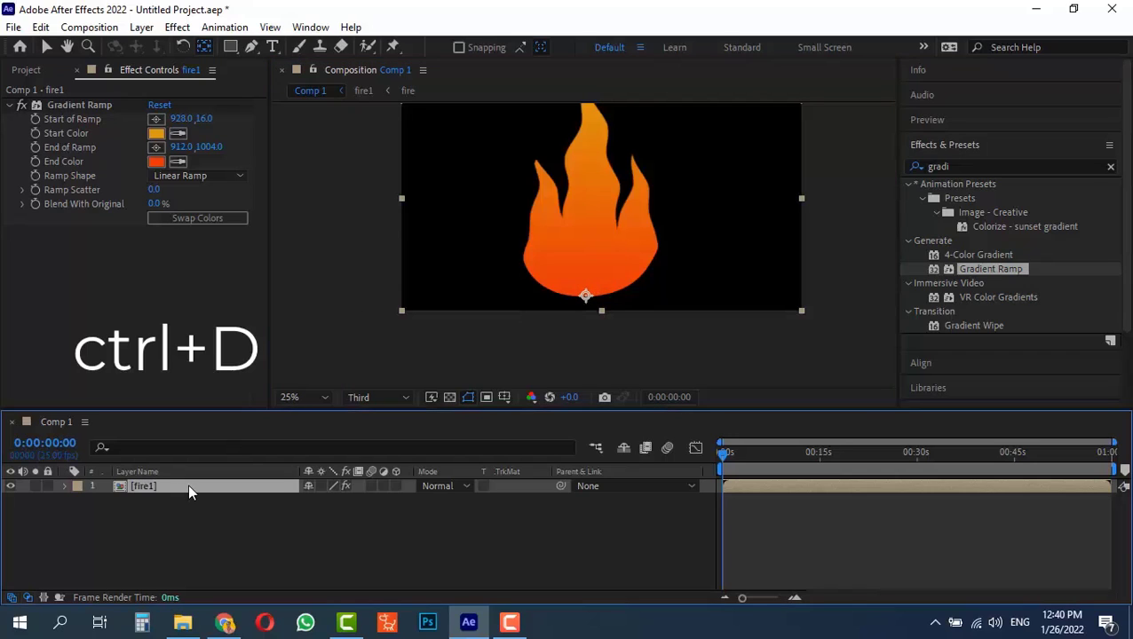
{"action": "key", "text": "ctrl+d"}
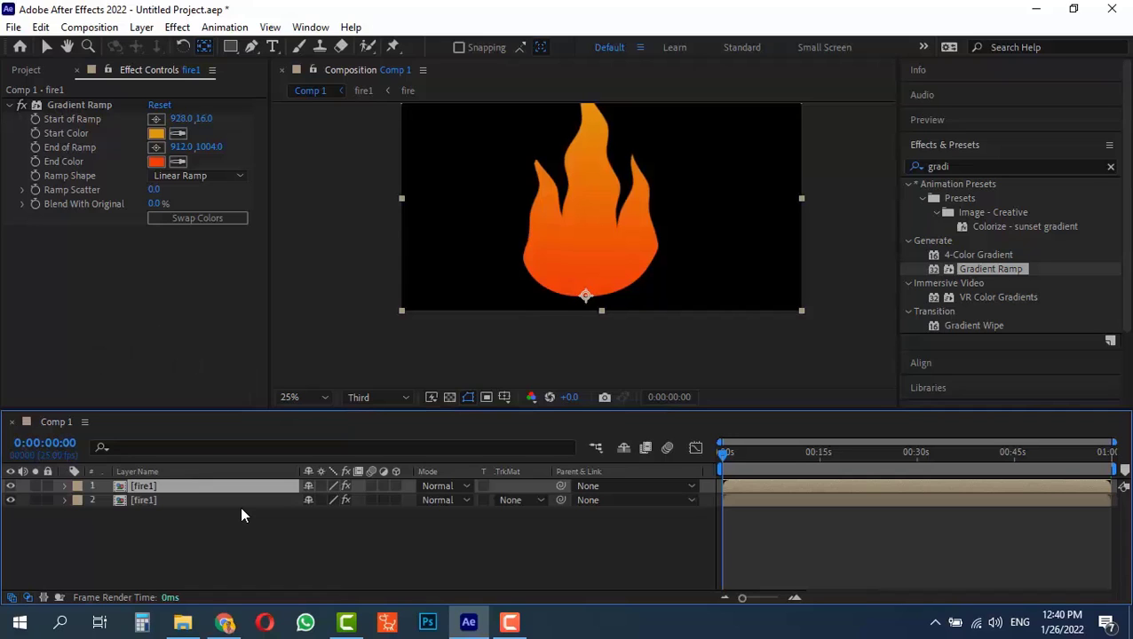
{"action": "left_click", "coordinate": [966, 166]}
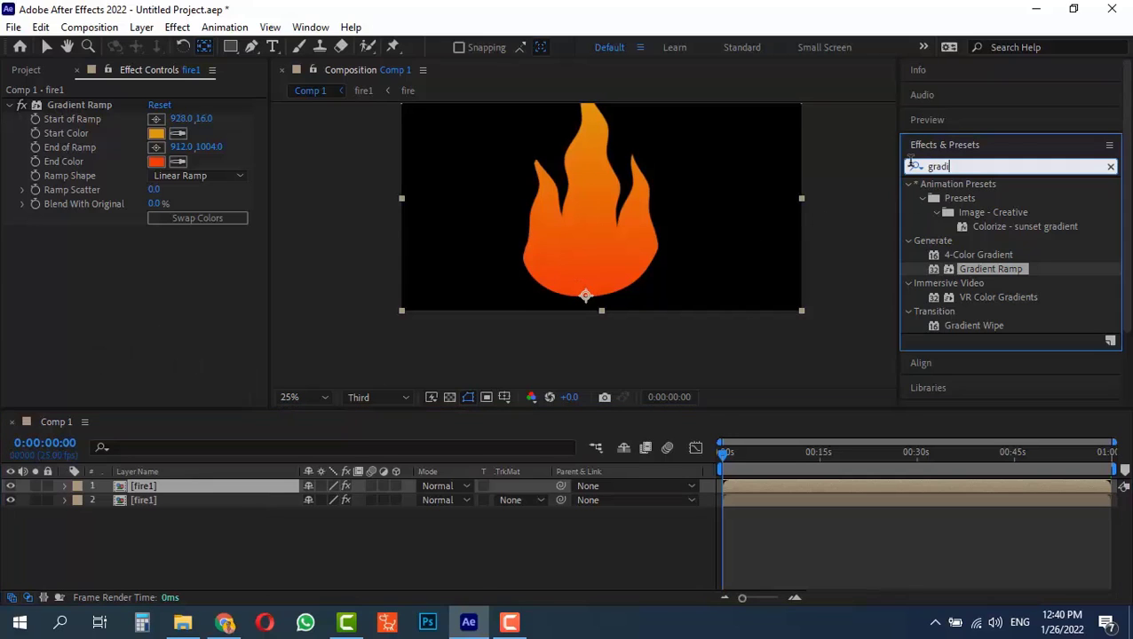
{"action": "type", "text": "fill"}
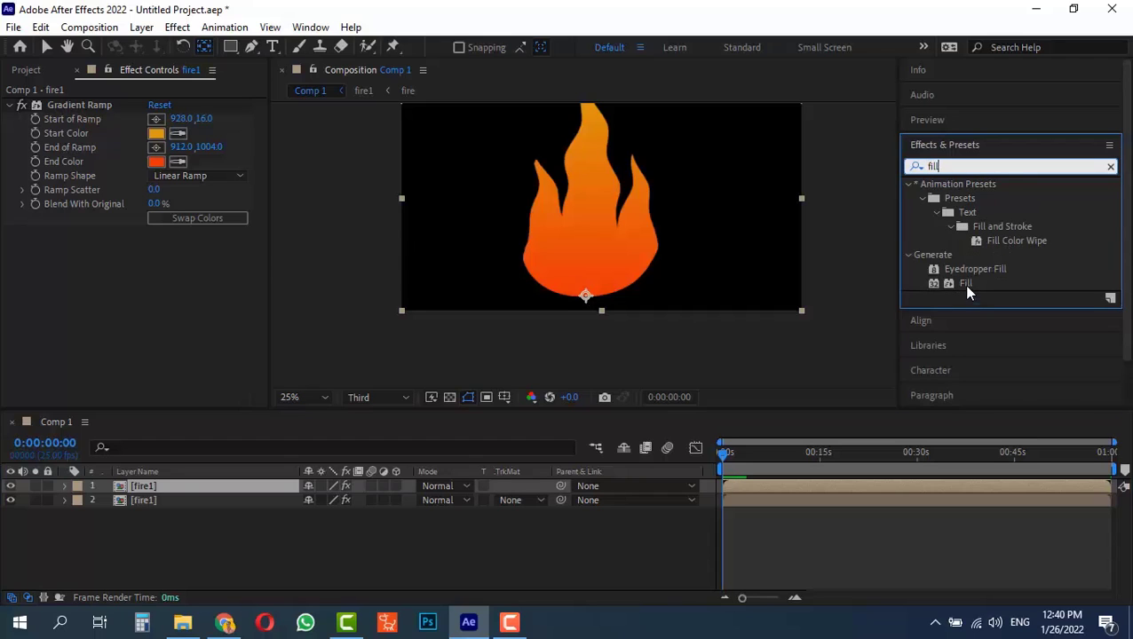
{"action": "left_click_drag", "start_coordinate": [967, 286], "coordinate": [161, 487]}
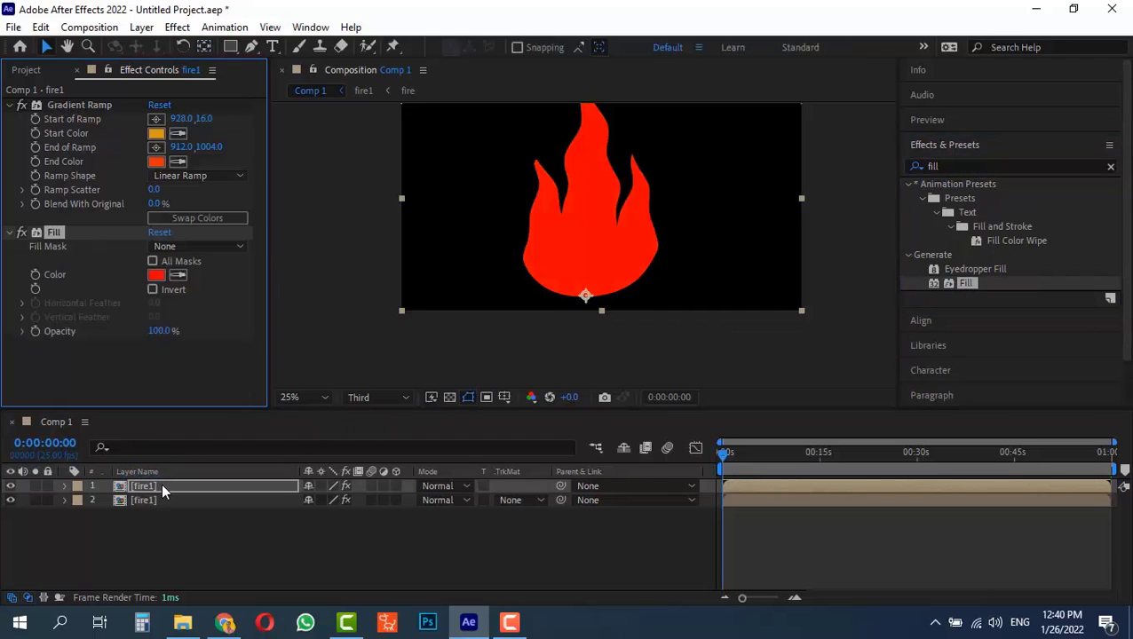
Delete the Gradient Ramp from the upper fire1 copy and set its Fill color to orange FF8A00
{"action": "left_click", "coordinate": [79, 106]}
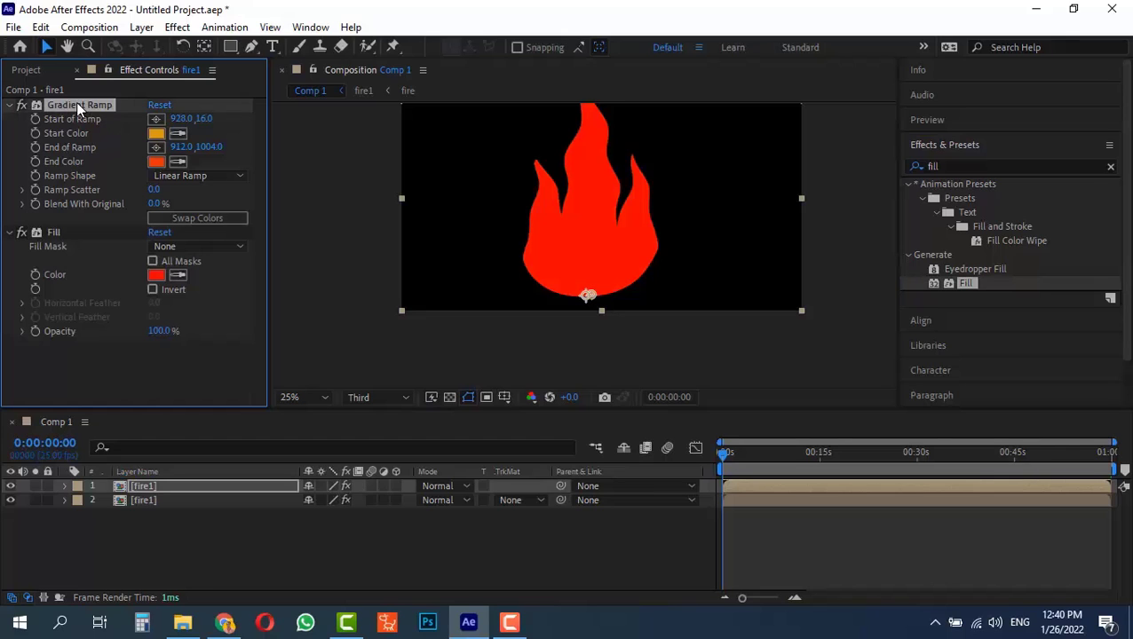
{"action": "key", "text": "Delete"}
{"action": "left_click", "coordinate": [156, 147]}
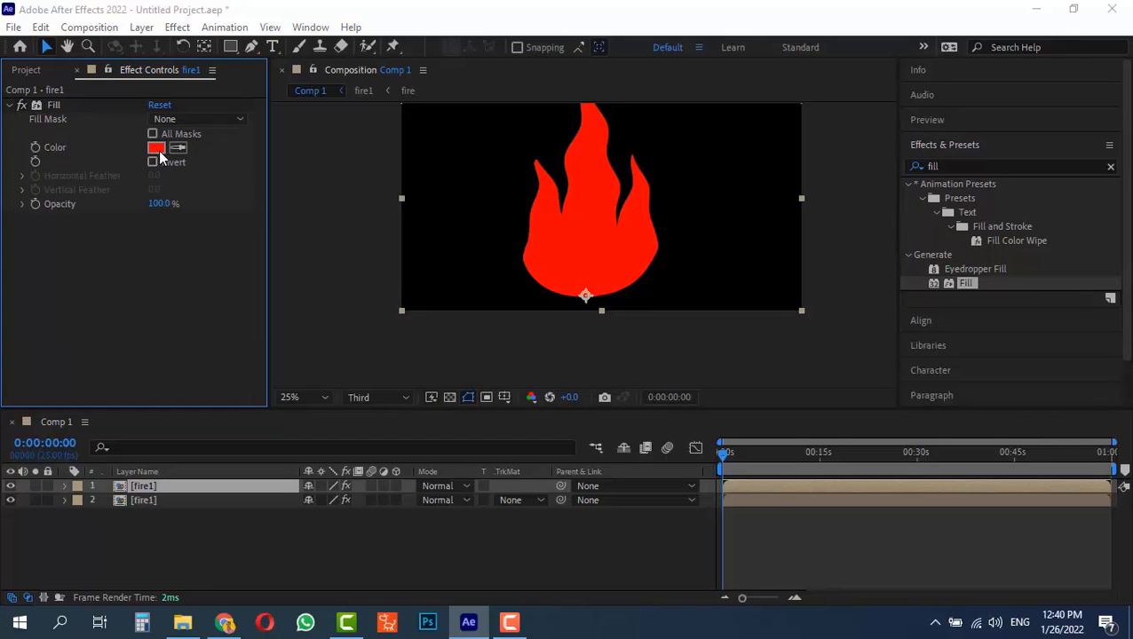
{"action": "left_click", "coordinate": [213, 376]}
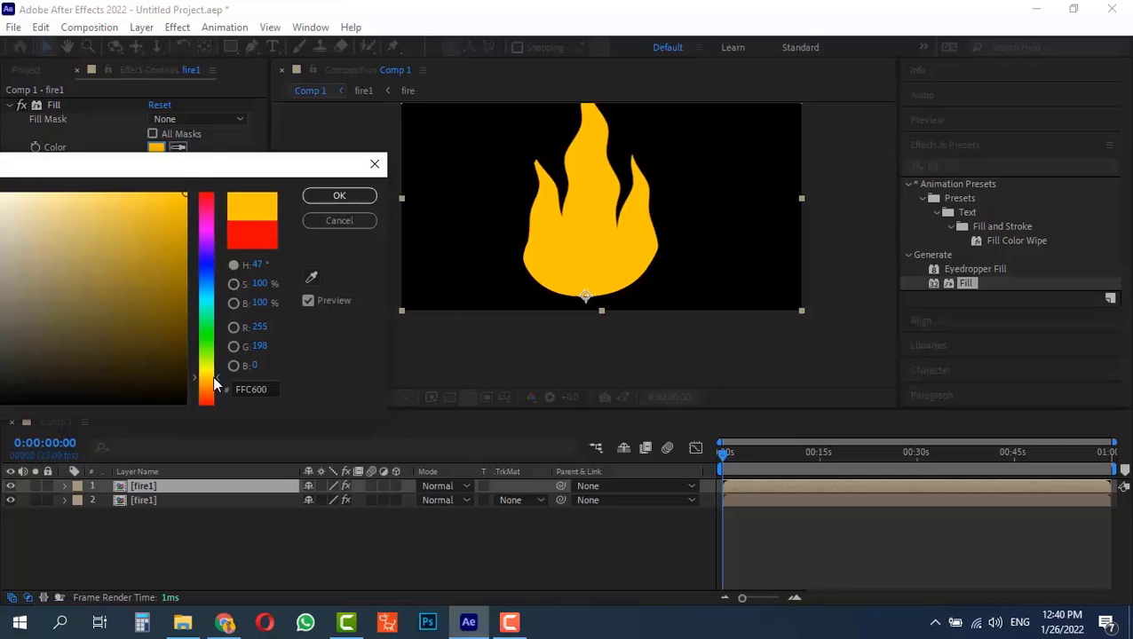
{"action": "left_click_drag", "start_coordinate": [213, 377], "coordinate": [219, 393]}
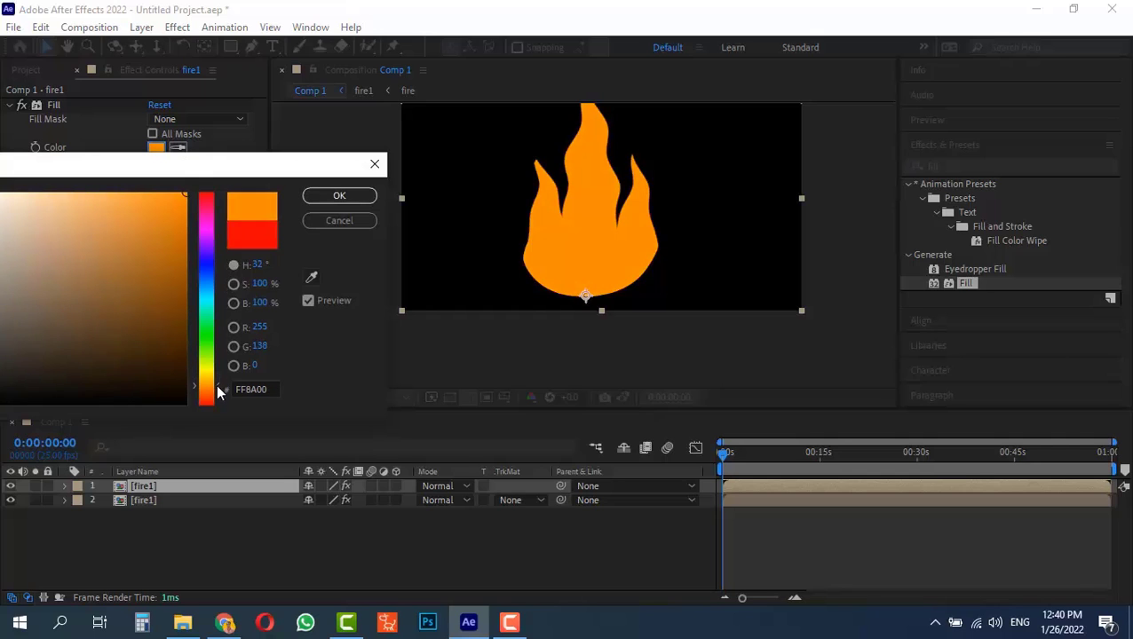
{"action": "left_click", "coordinate": [338, 195]}
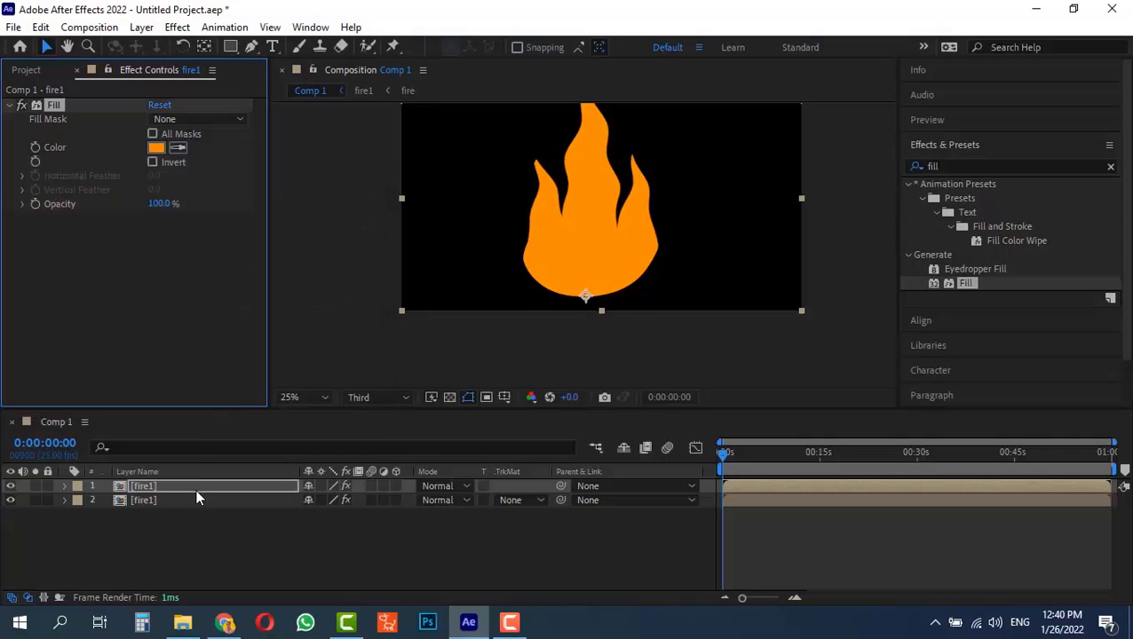
Scale the orange fire1 copy down to 56% and deselect it
{"action": "key", "text": "s"}
{"action": "left_click_drag", "start_coordinate": [324, 500], "coordinate": [295, 500]}
{"action": "left_click", "coordinate": [184, 543]}
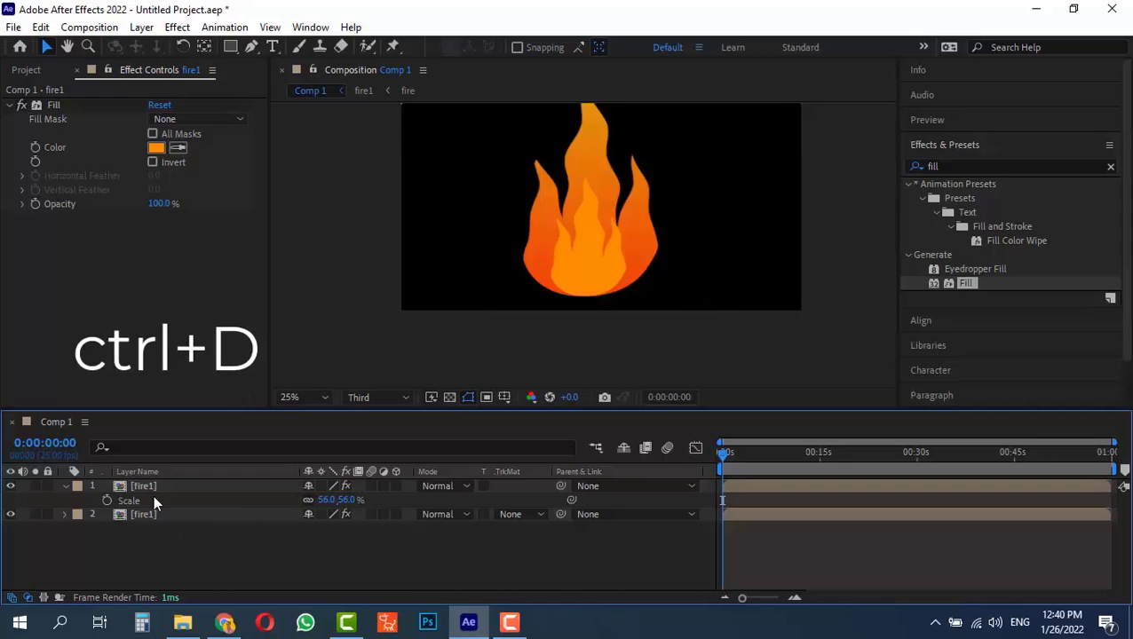
Duplicate the orange fire1 layer and change the new copy's Fill color to a creamy near-white
{"action": "left_click", "coordinate": [151, 488]}
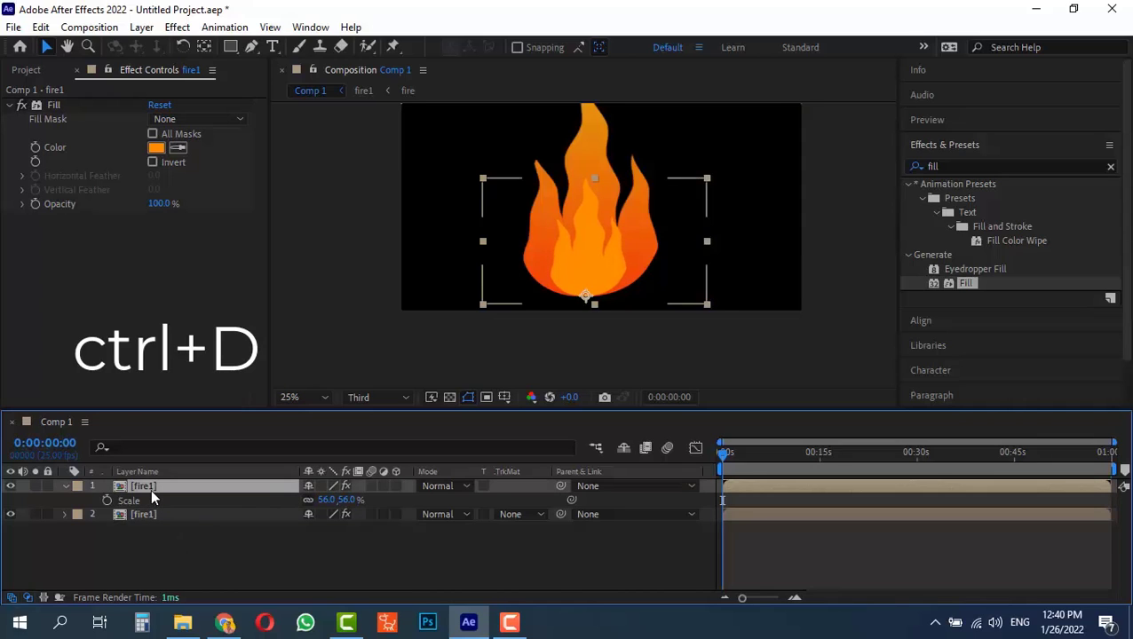
{"action": "key", "text": "ctrl+d"}
{"action": "left_click", "coordinate": [163, 149]}
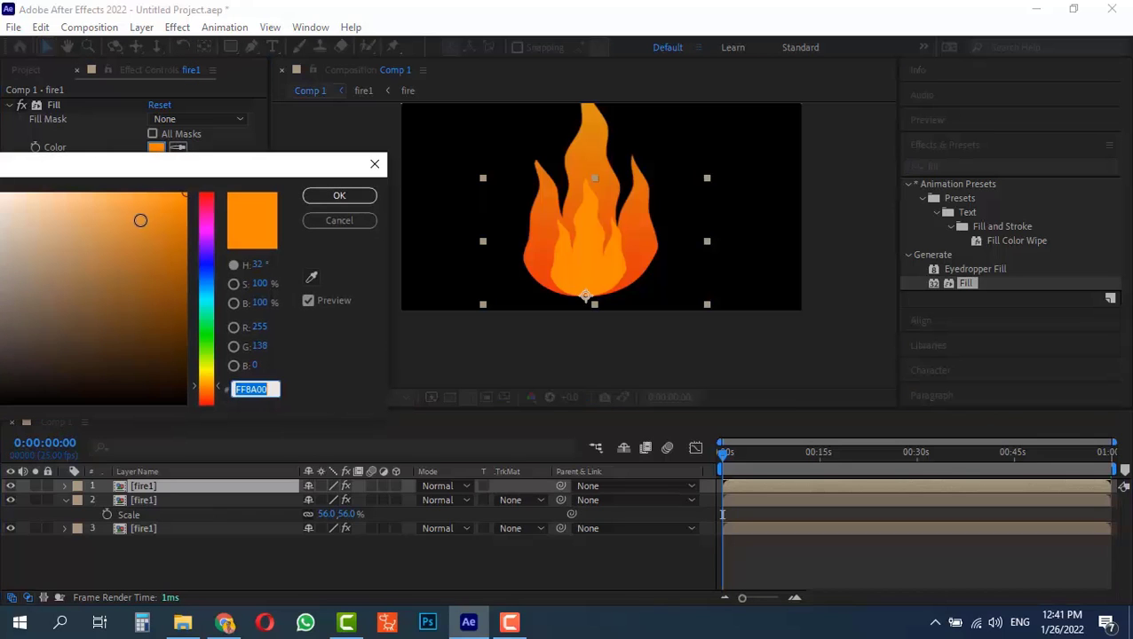
{"action": "left_click_drag", "start_coordinate": [30, 222], "coordinate": [3, 188]}
{"action": "left_click", "coordinate": [340, 198]}
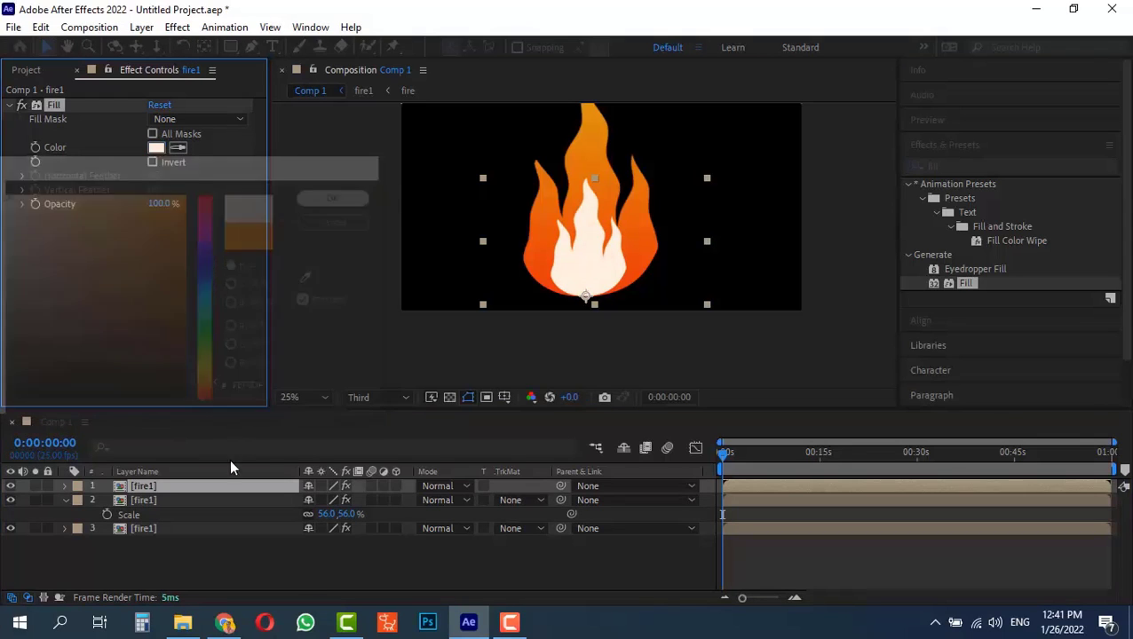
Scale the near-white fire1 copy down to 34%
{"action": "key", "text": "s"}
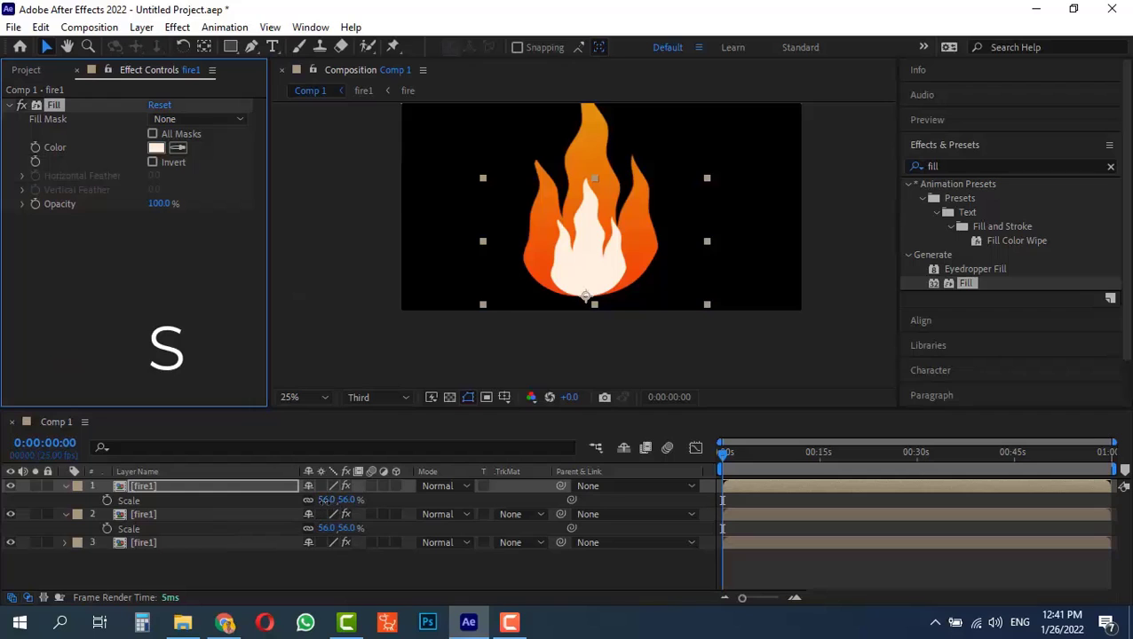
{"action": "left_click_drag", "start_coordinate": [325, 500], "coordinate": [306, 500]}
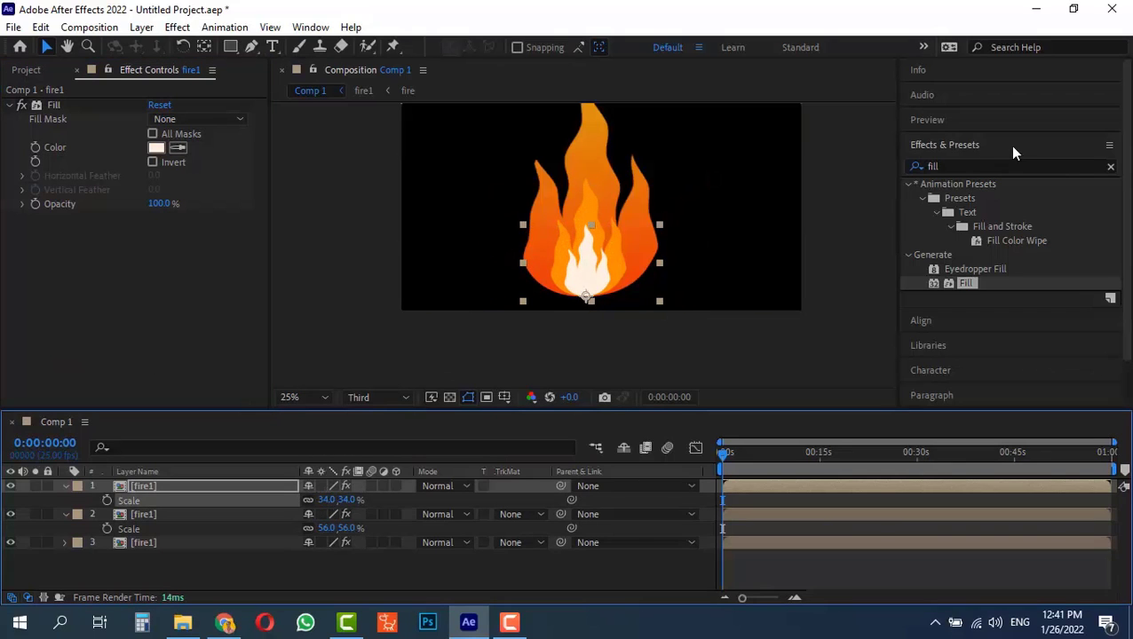
Apply Gaussian Blur to the near-white fire1 layer and raise its Blurriness to 143.5
{"action": "left_click", "coordinate": [966, 165]}
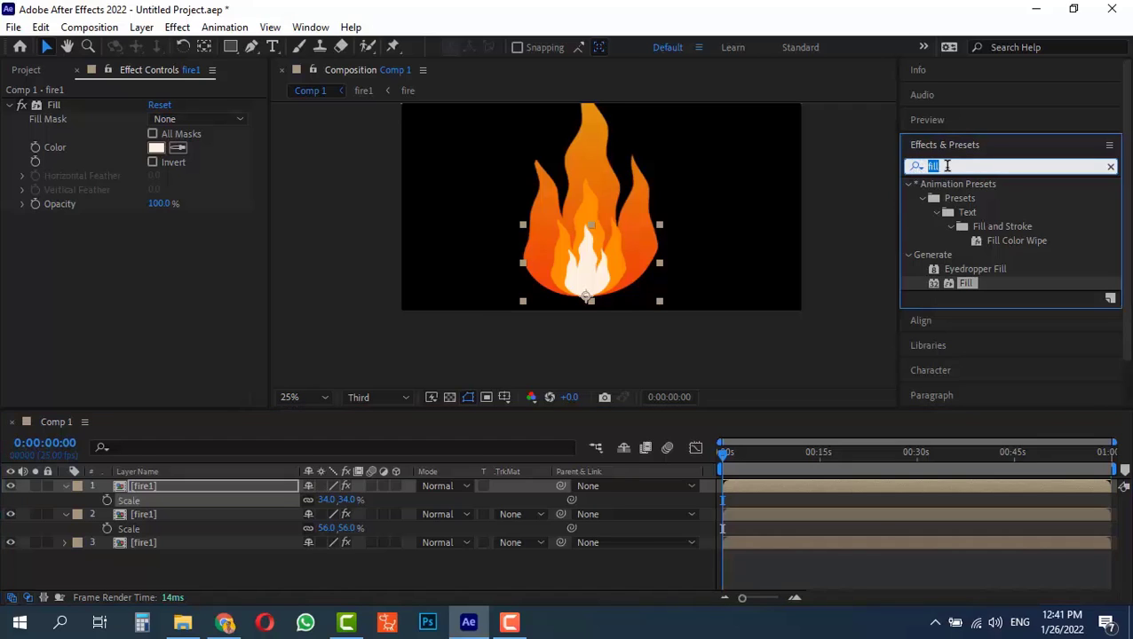
{"action": "type", "text": "gau"}
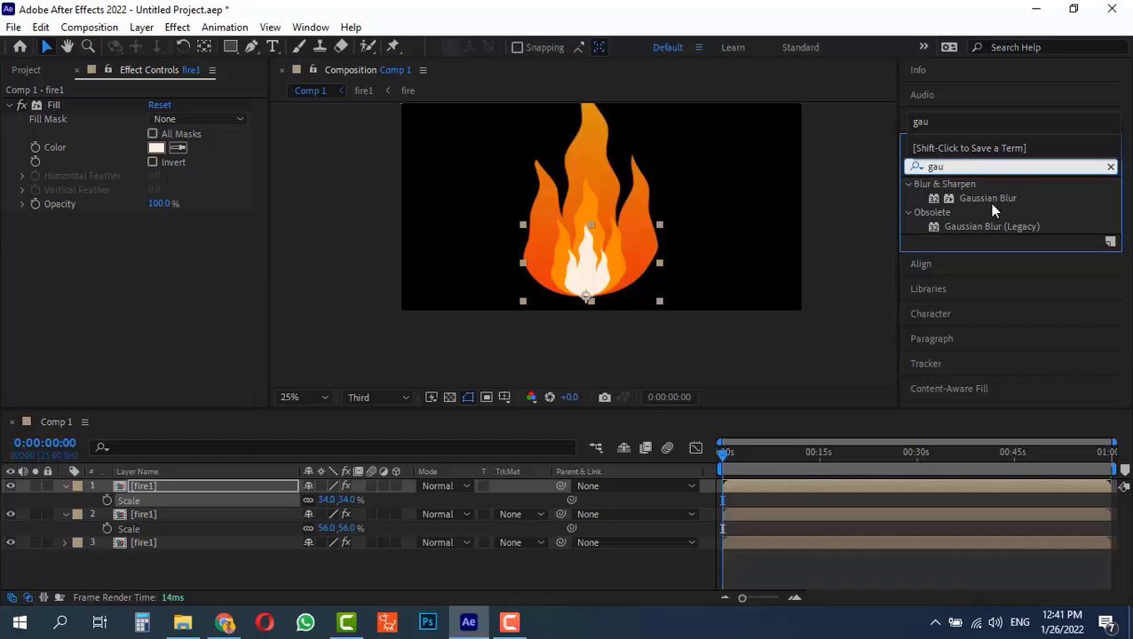
{"action": "left_click_drag", "start_coordinate": [992, 199], "coordinate": [158, 491]}
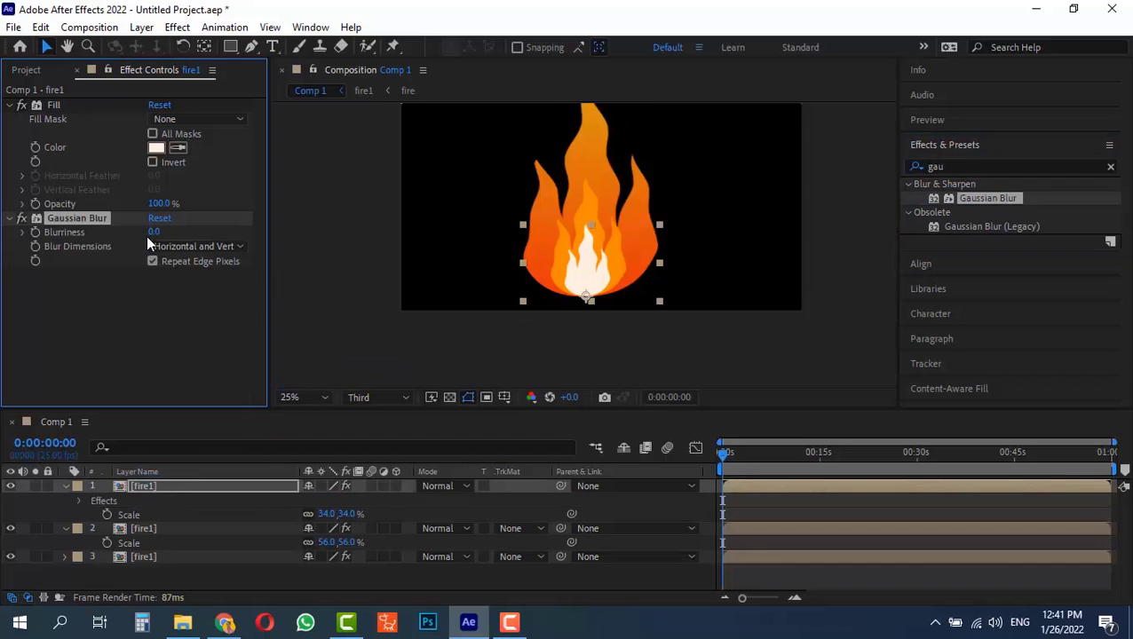
{"action": "left_click_drag", "start_coordinate": [155, 233], "coordinate": [194, 234]}
{"action": "left_click_drag", "start_coordinate": [381, 234], "coordinate": [512, 233]}
{"action": "left_click_drag", "start_coordinate": [150, 233], "coordinate": [374, 230]}
{"action": "left_click_drag", "start_coordinate": [152, 232], "coordinate": [496, 204]}
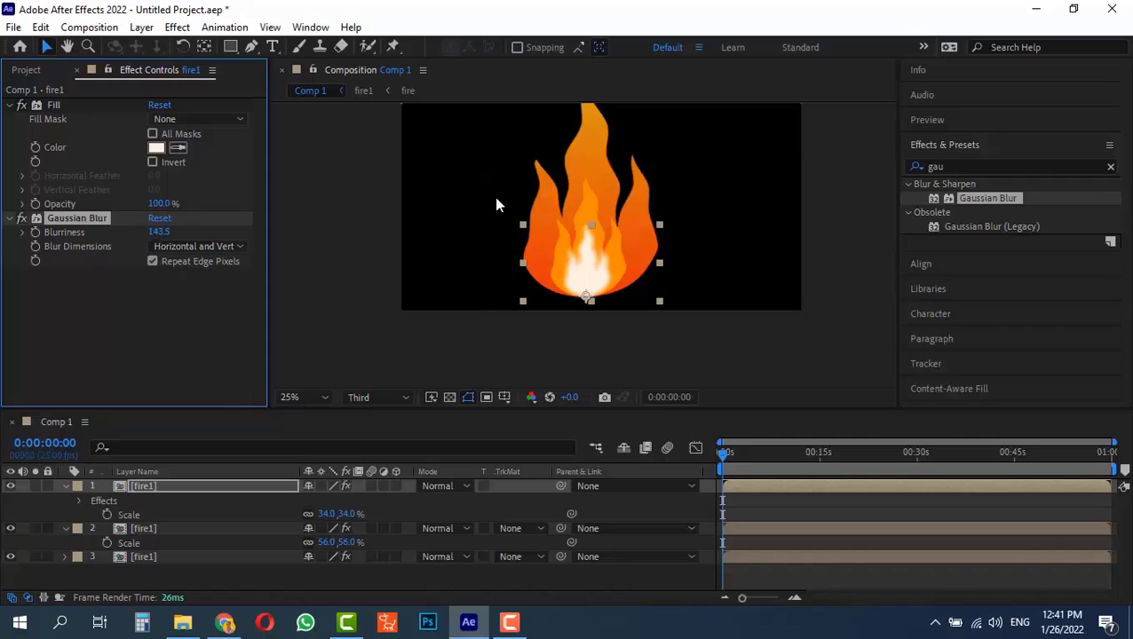
Raise the near-white fire1 layer's Gaussian Blur Blurriness to 206.3 and copy the effect onto the orange fire1 layer
{"action": "left_click_drag", "start_coordinate": [163, 234], "coordinate": [392, 204]}
{"action": "left_click_drag", "start_coordinate": [156, 231], "coordinate": [345, 216]}
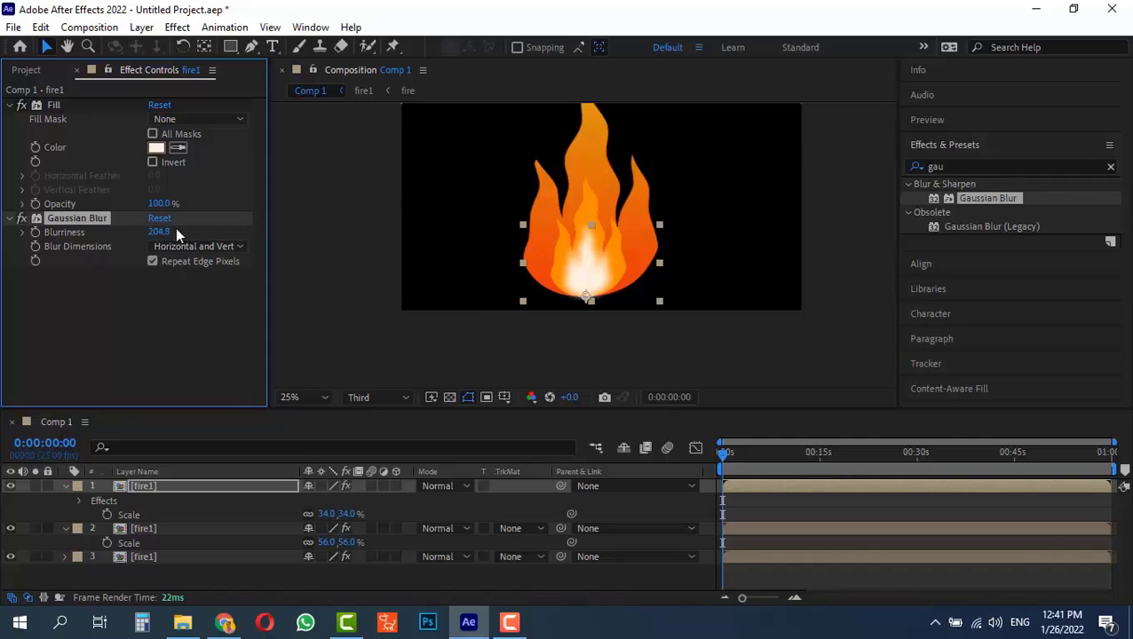
{"action": "key", "text": "ctrl+c"}
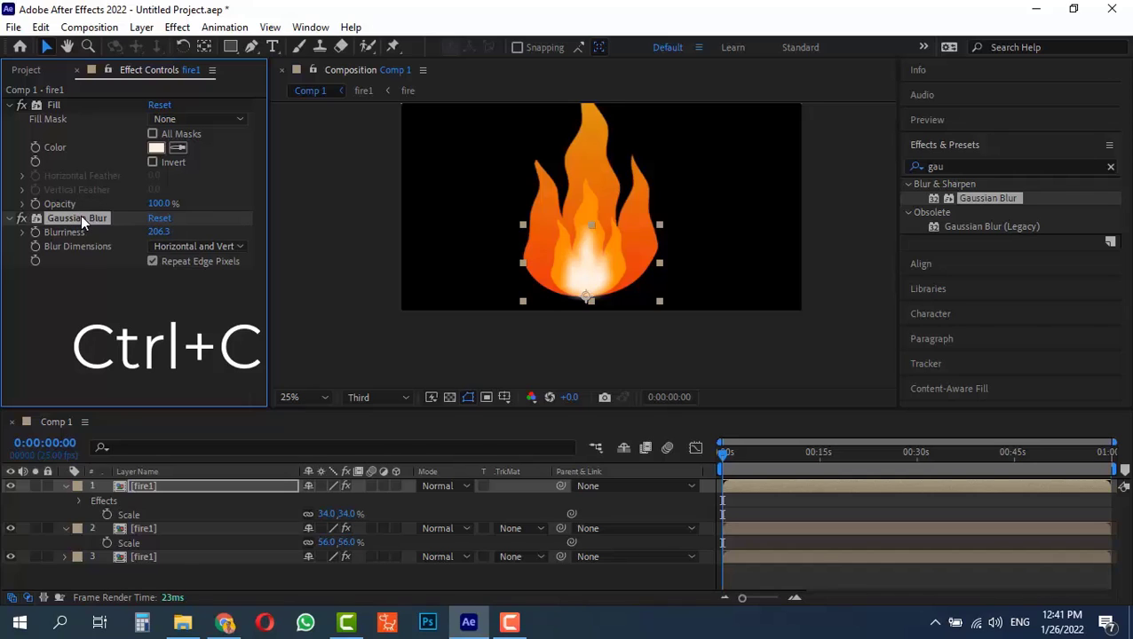
{"action": "left_click", "coordinate": [155, 529]}
{"action": "key", "text": "ctrl+v"}
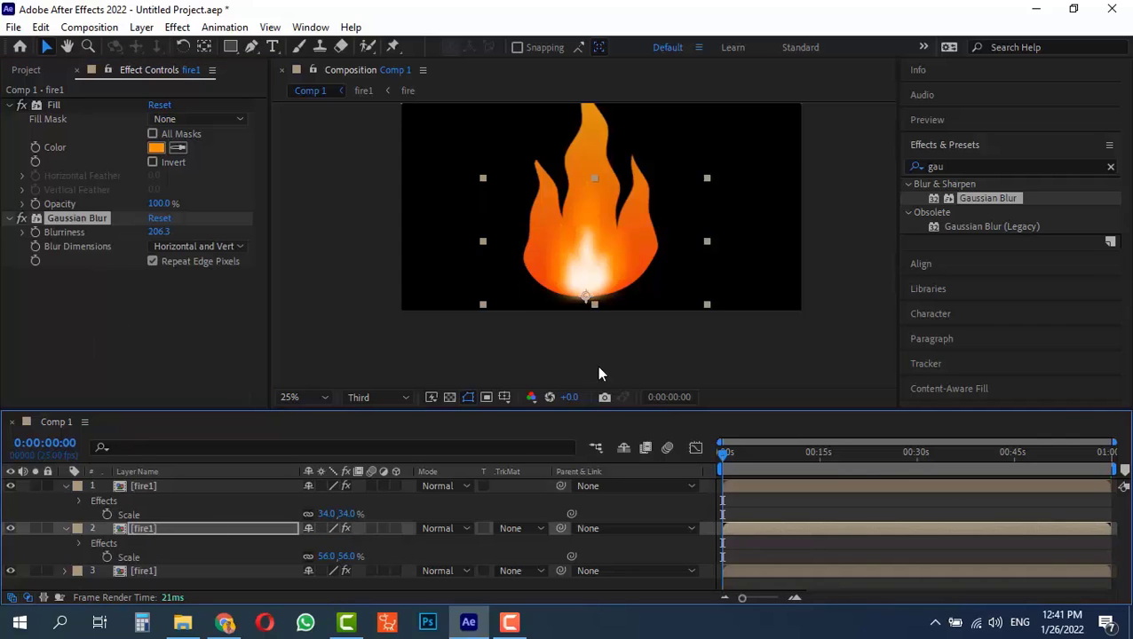
{"action": "left_click_drag", "start_coordinate": [730, 451], "coordinate": [657, 455]}
Search for the Glow effect and apply it to the full-size gradient fire1 layer
{"action": "left_click", "coordinate": [918, 167]}
{"action": "left_click_drag", "start_coordinate": [918, 167], "coordinate": [1089, 165]}
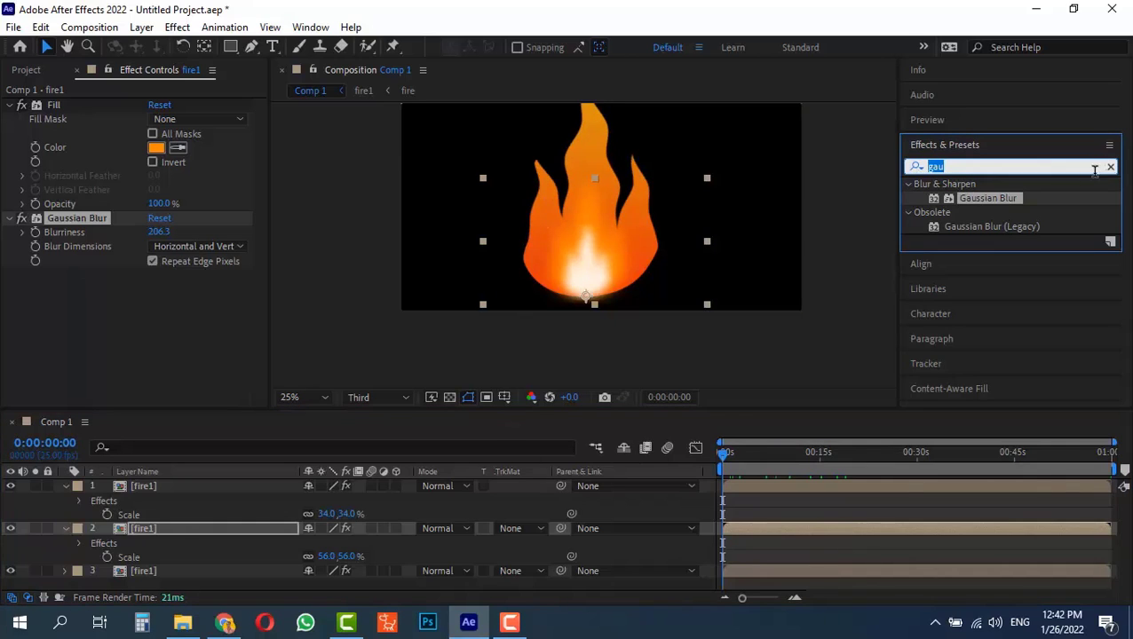
{"action": "type", "text": "glow"}
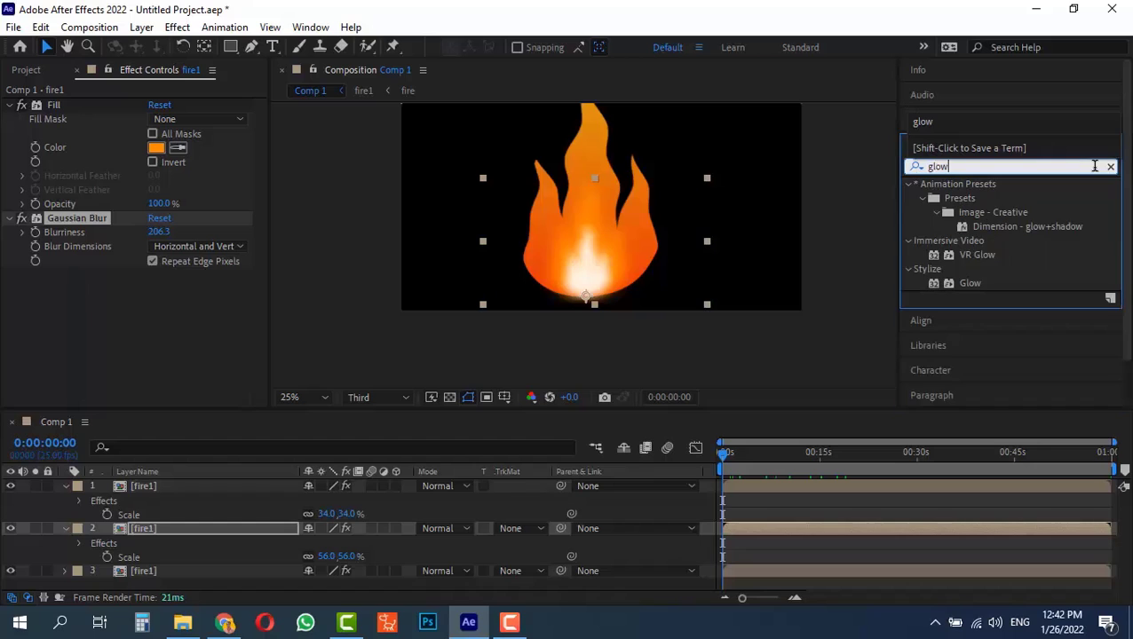
{"action": "left_click_drag", "start_coordinate": [973, 283], "coordinate": [192, 576]}
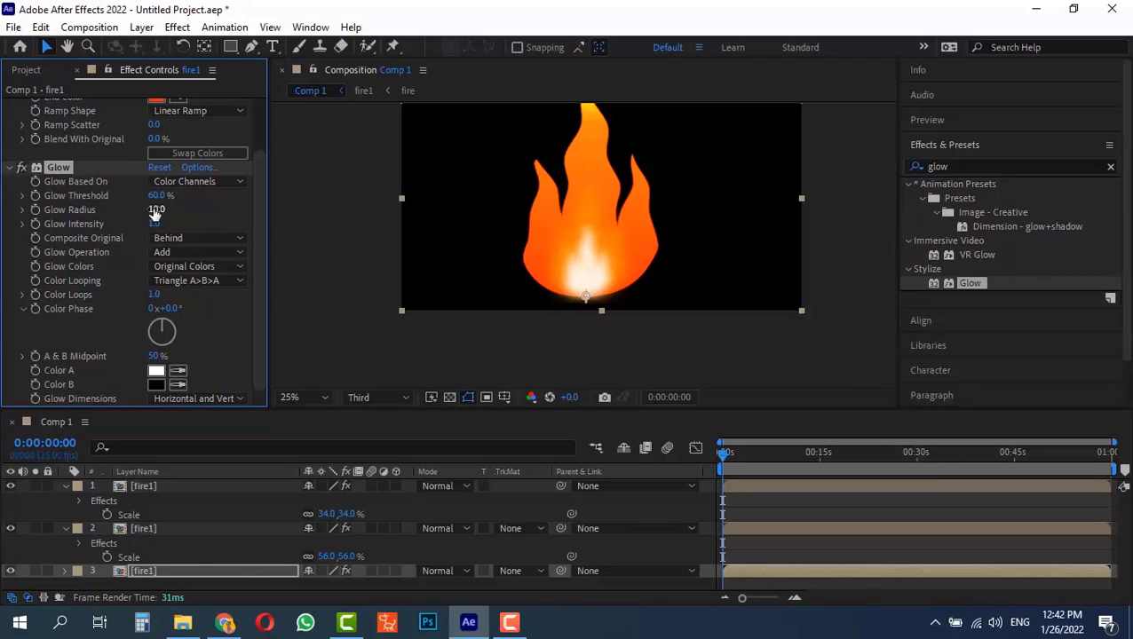
Set the Glow Threshold to 17.6%, Glow Radius to 519 and Glow Intensity to 1.5, and preview the flame animation
{"action": "left_click_drag", "start_coordinate": [157, 209], "coordinate": [500, 213]}
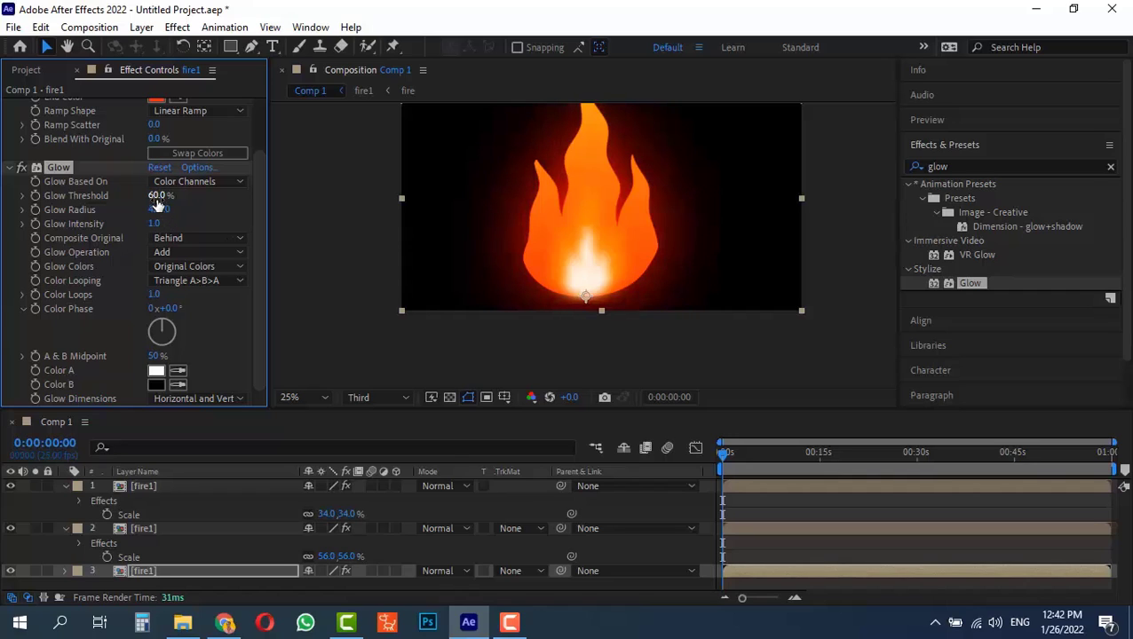
{"action": "left_click_drag", "start_coordinate": [142, 198], "coordinate": [81, 210]}
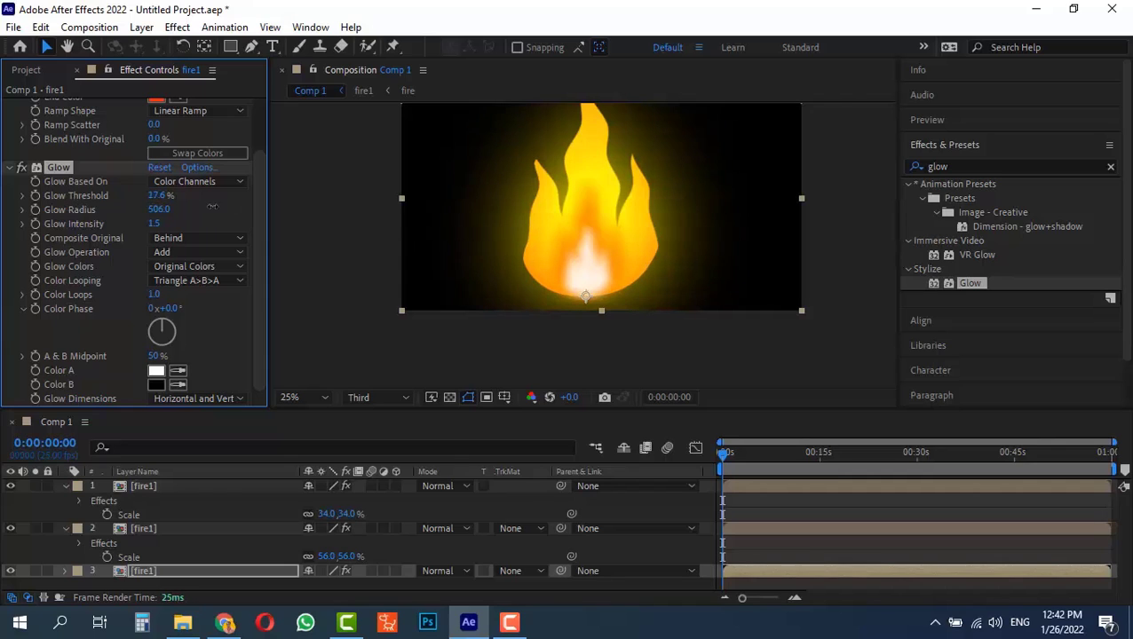
{"action": "left_click_drag", "start_coordinate": [212, 206], "coordinate": [246, 208]}
{"action": "key", "text": "space"}
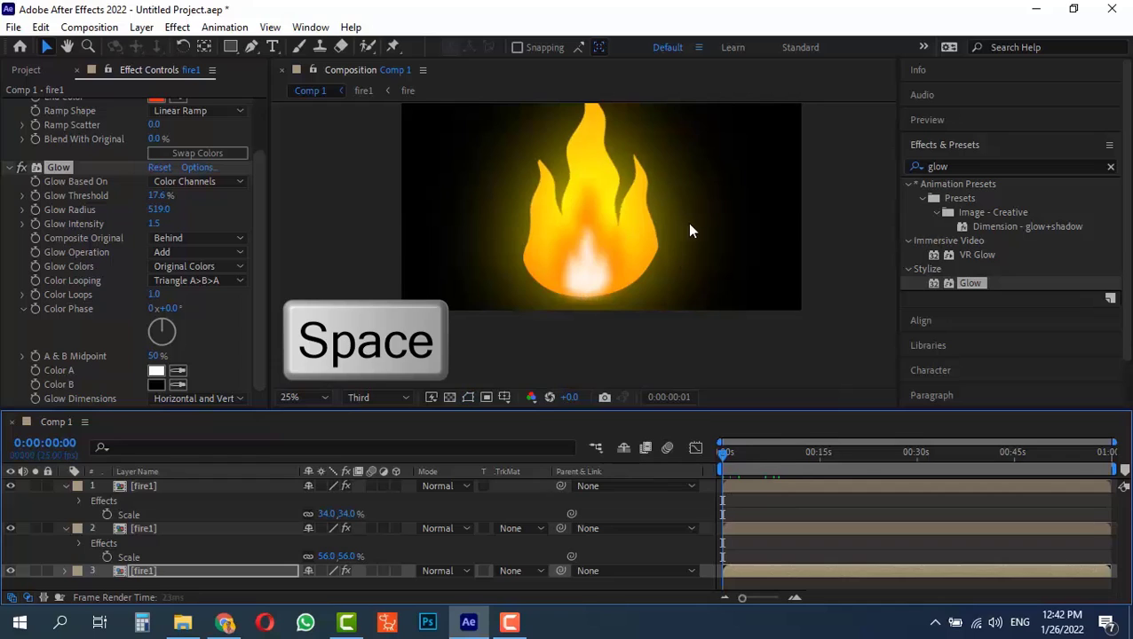
{"action": "scroll", "coordinate": [700, 252], "scroll_direction": "down", "scroll_amount": 1}
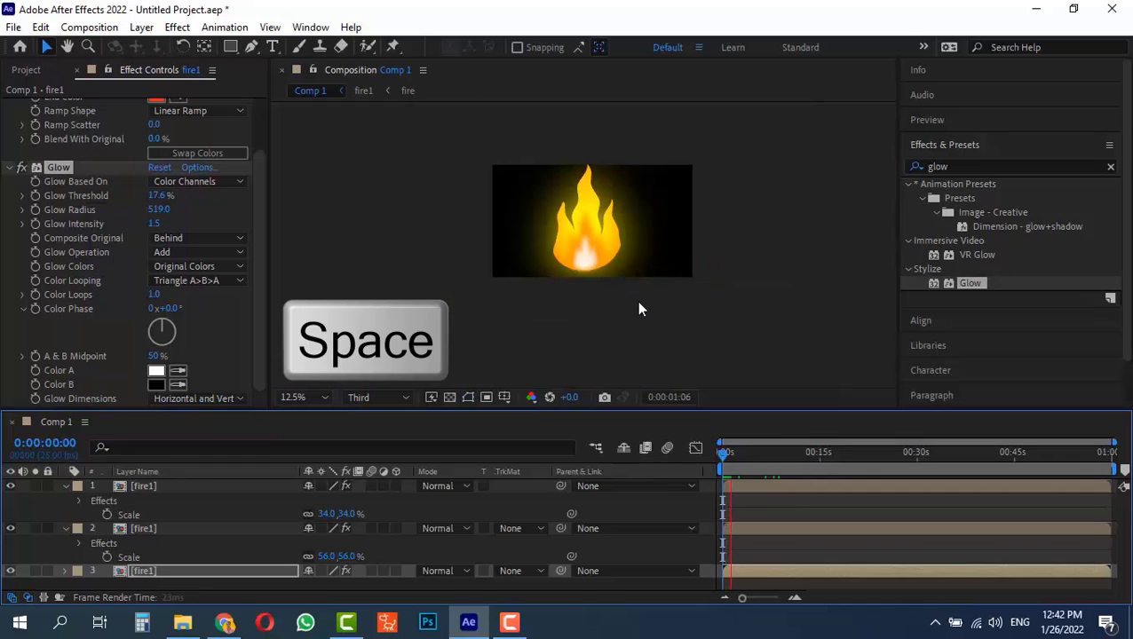